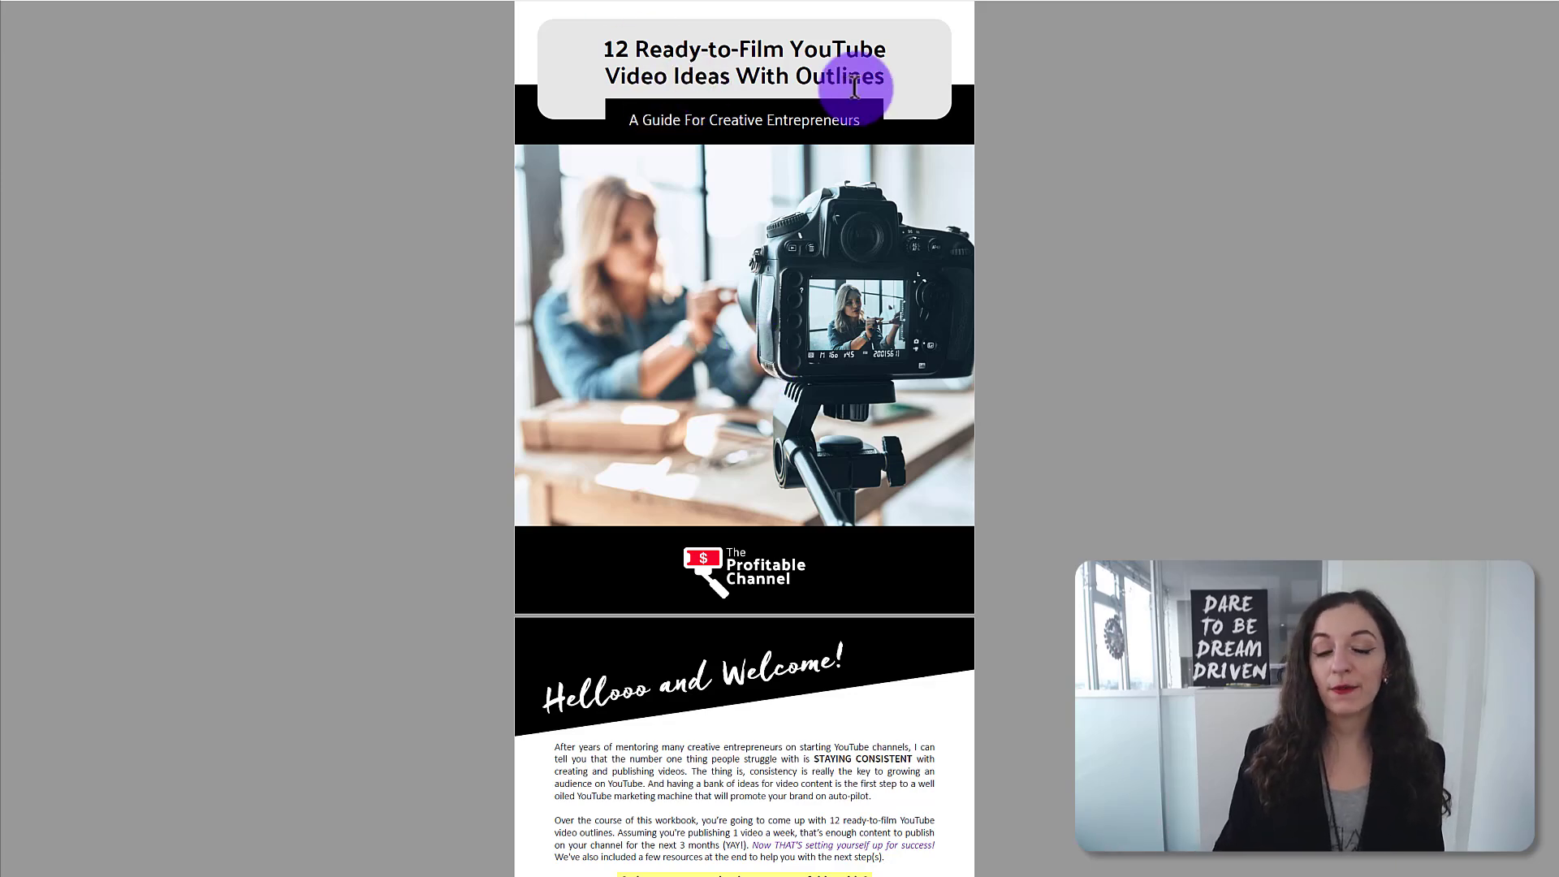
- Scroll down past the cover photo to the Hellooo and Welcome! page
scroll(744, 439, down, 10)
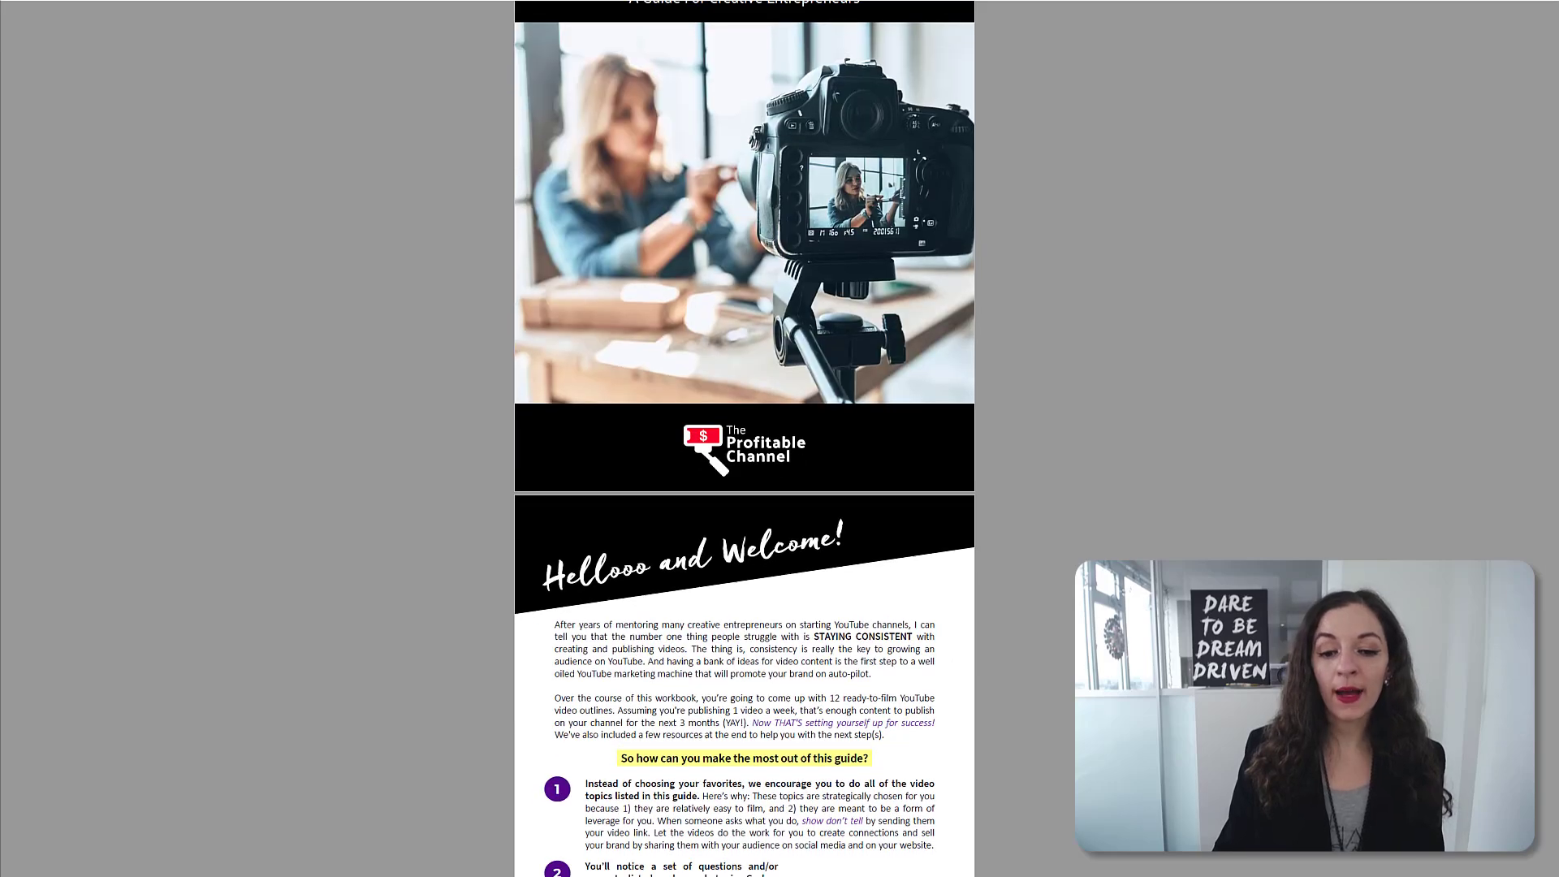
scroll(744, 438, down, 1)
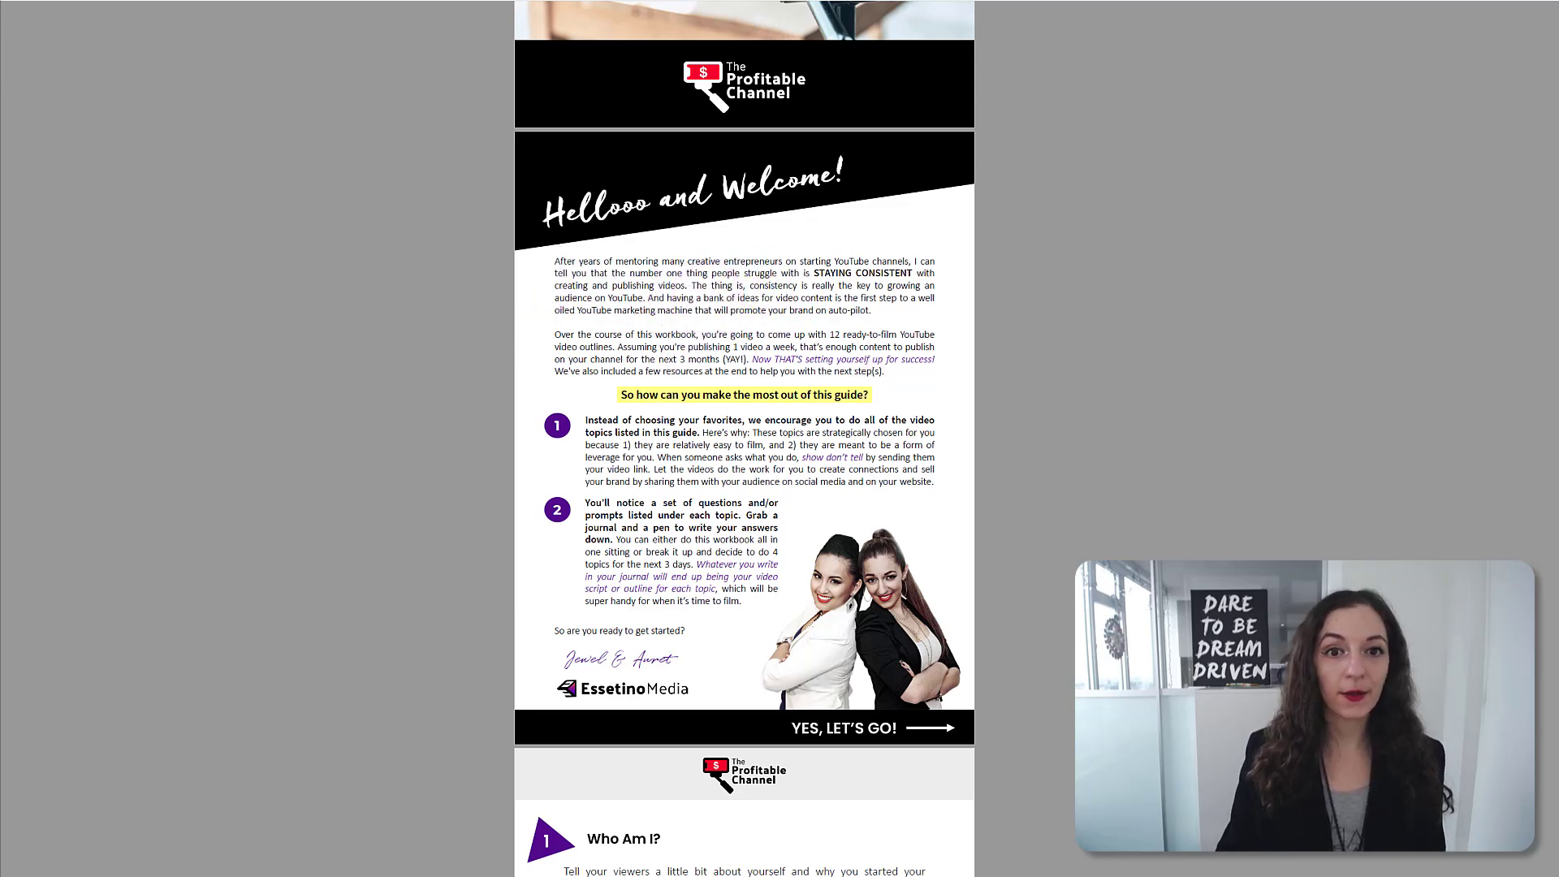
- Zoom in on the page and open the Tools overview from More Tools
key(ctrl+plus)
key(ctrl+plus)
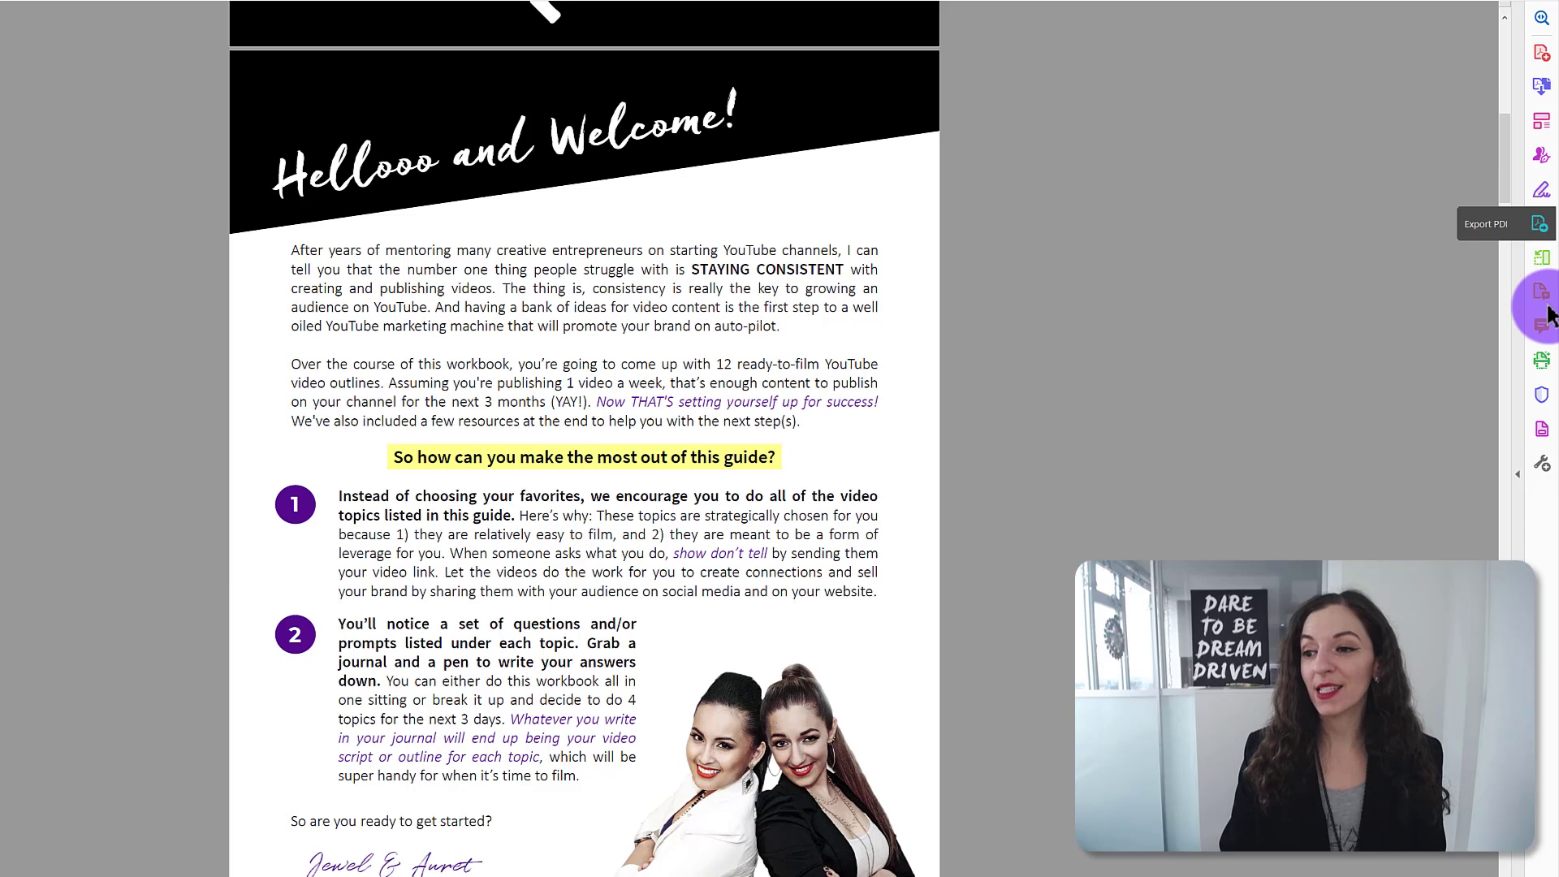
click(1541, 468)
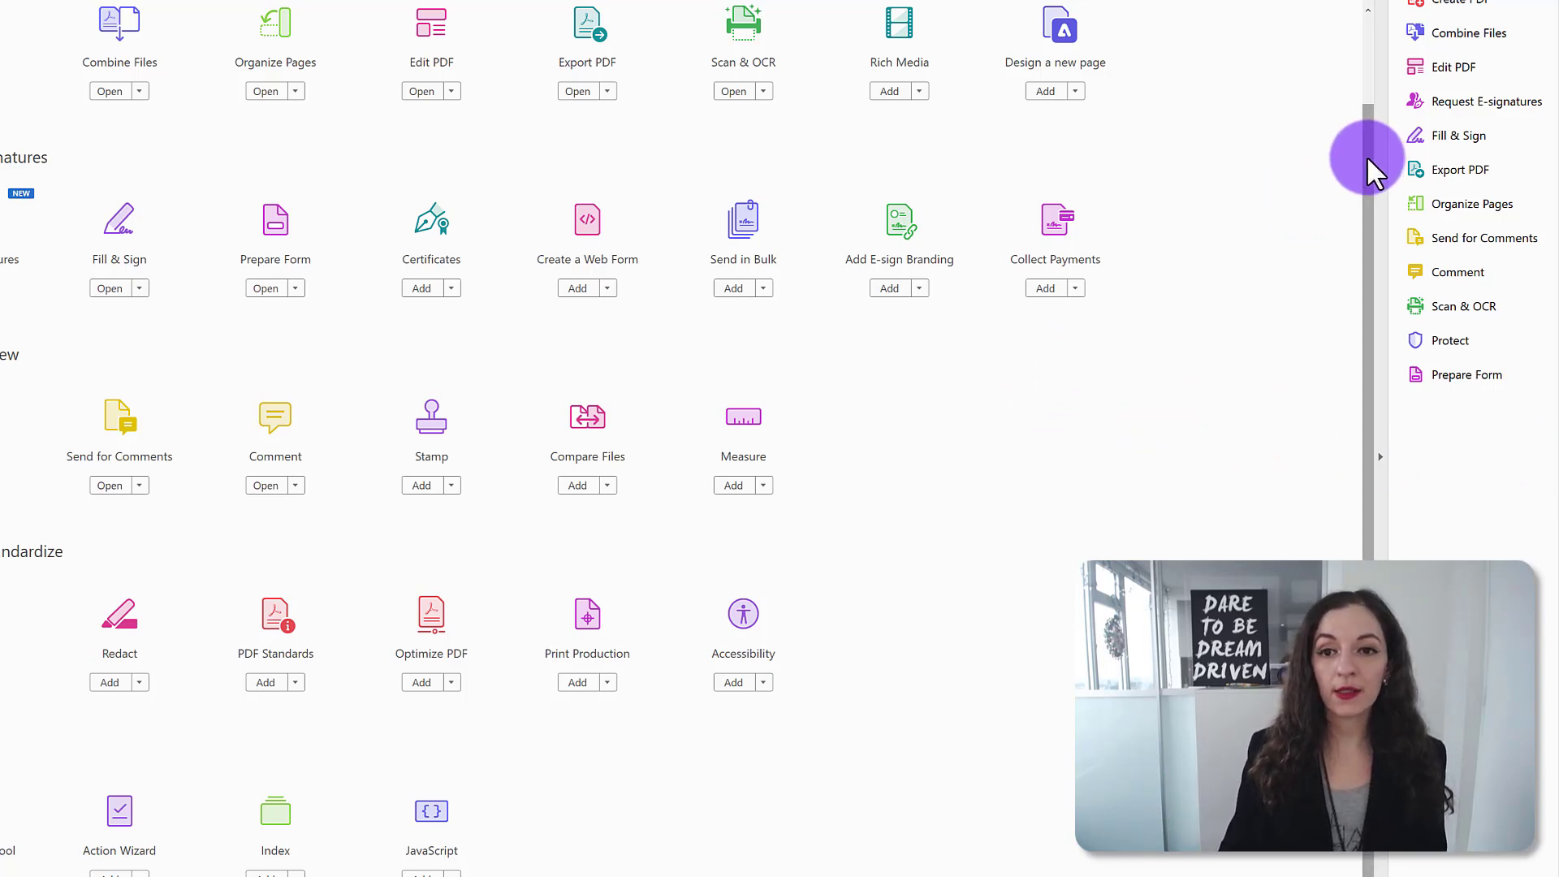
scroll(1531, 47, up, 2)
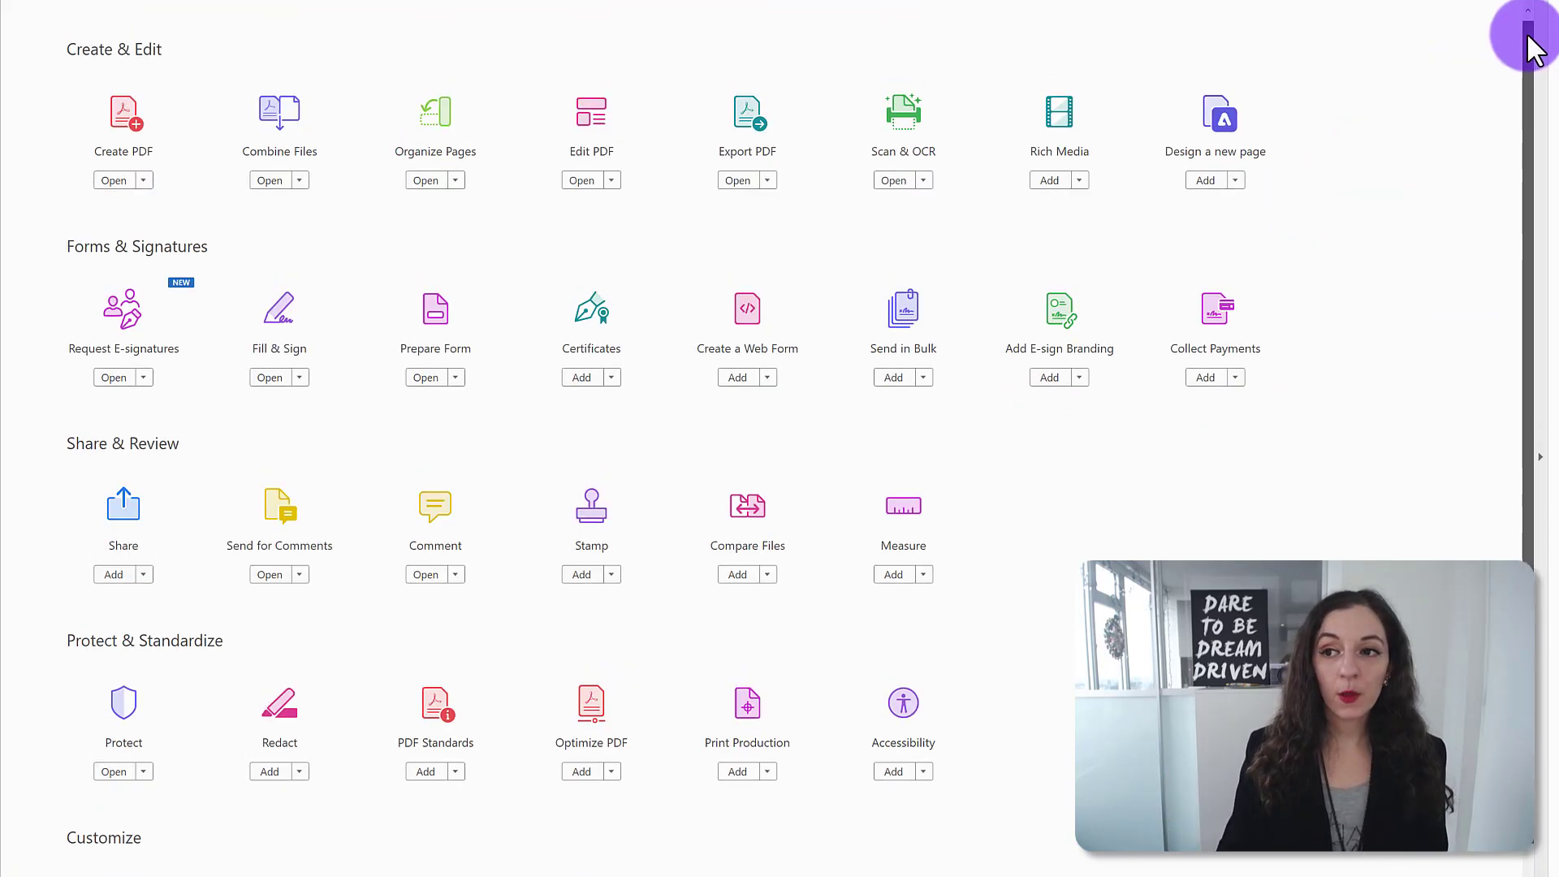
- In Edit PDF, append 'Add additional' after 'auto-pilot.' and nudge the paragraph's text box up
click(592, 122)
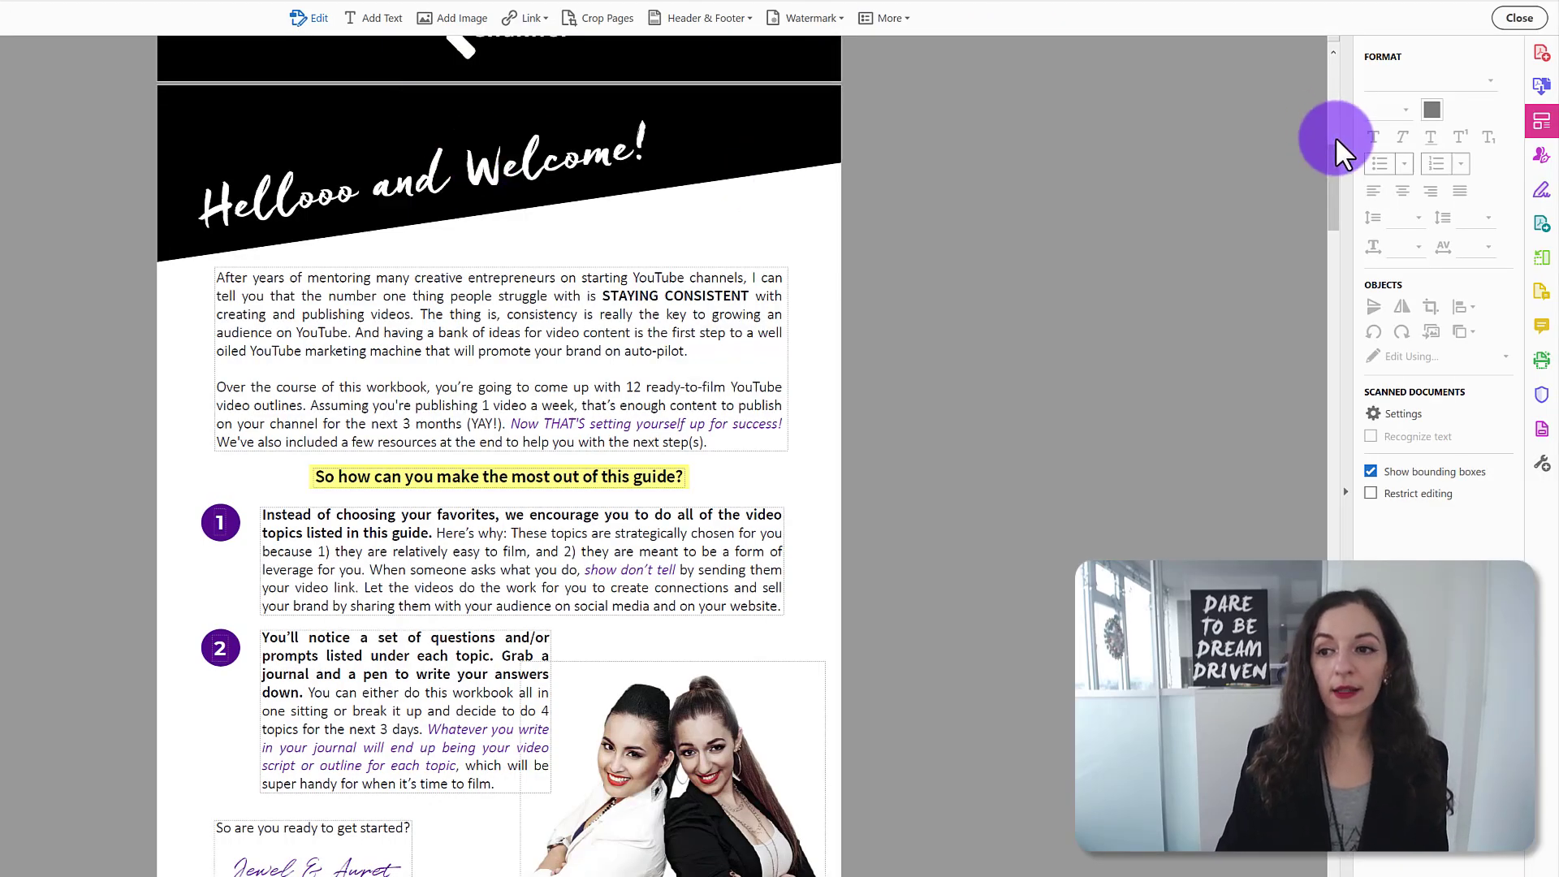
scroll(1336, 151, down, 3)
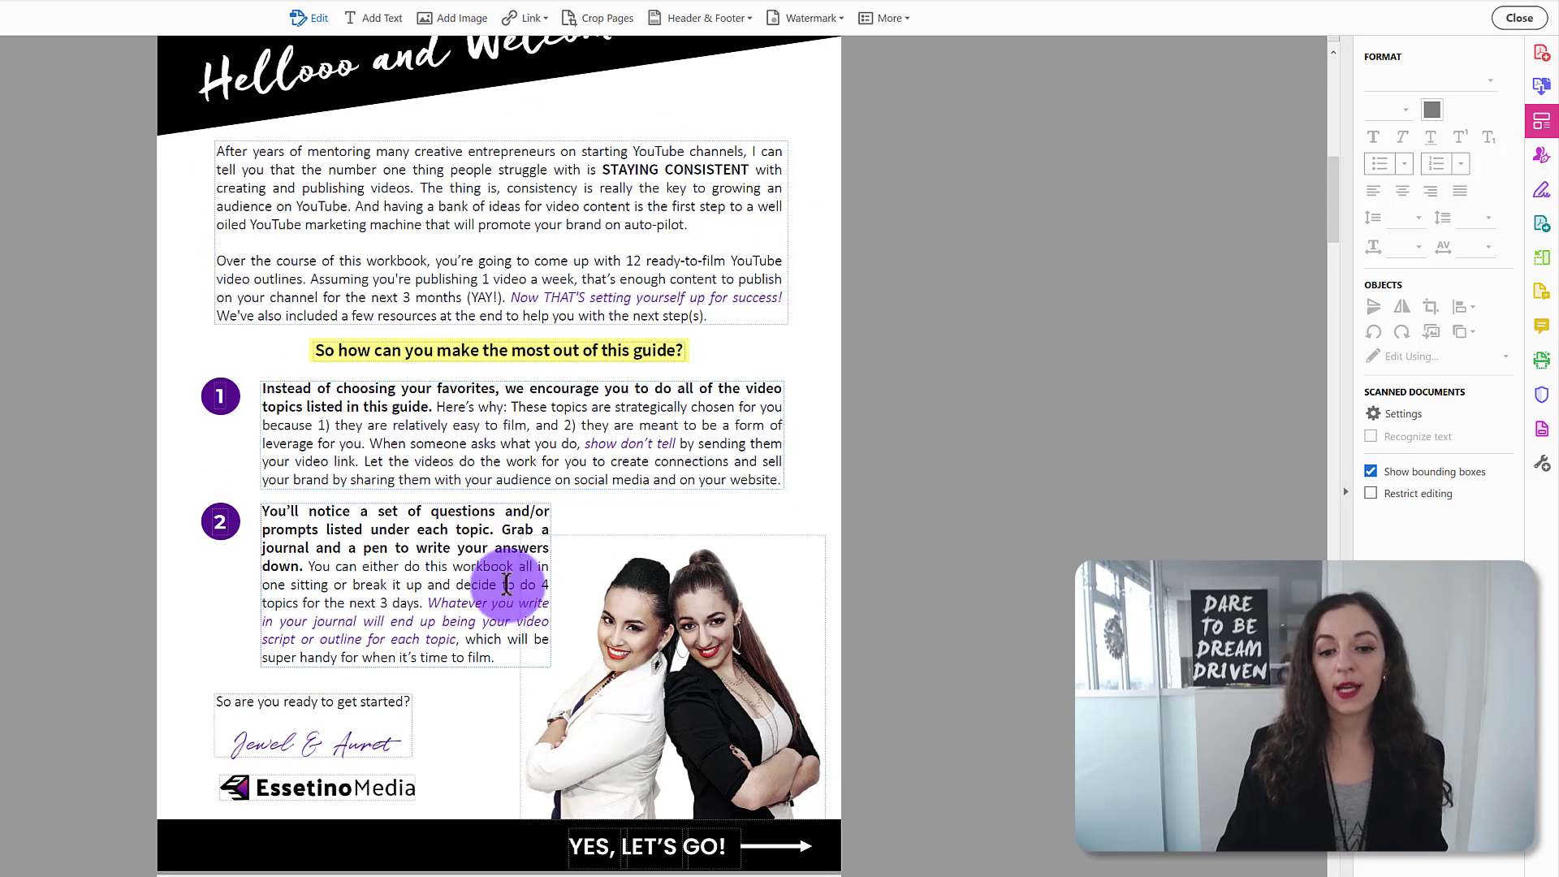
scroll(404, 537, down, 1)
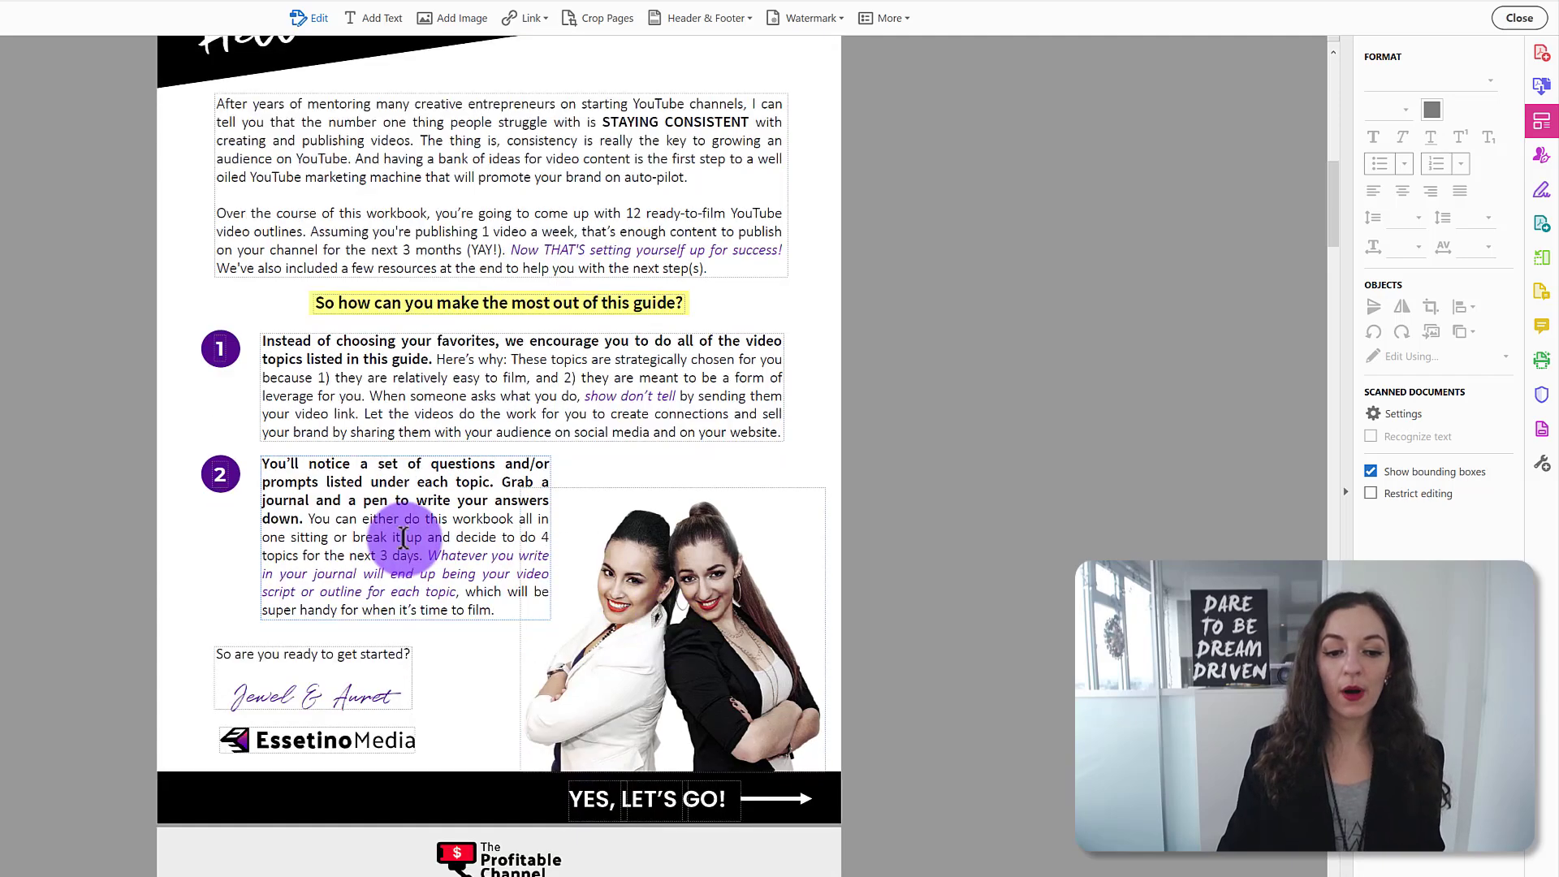
scroll(406, 531, up, 2)
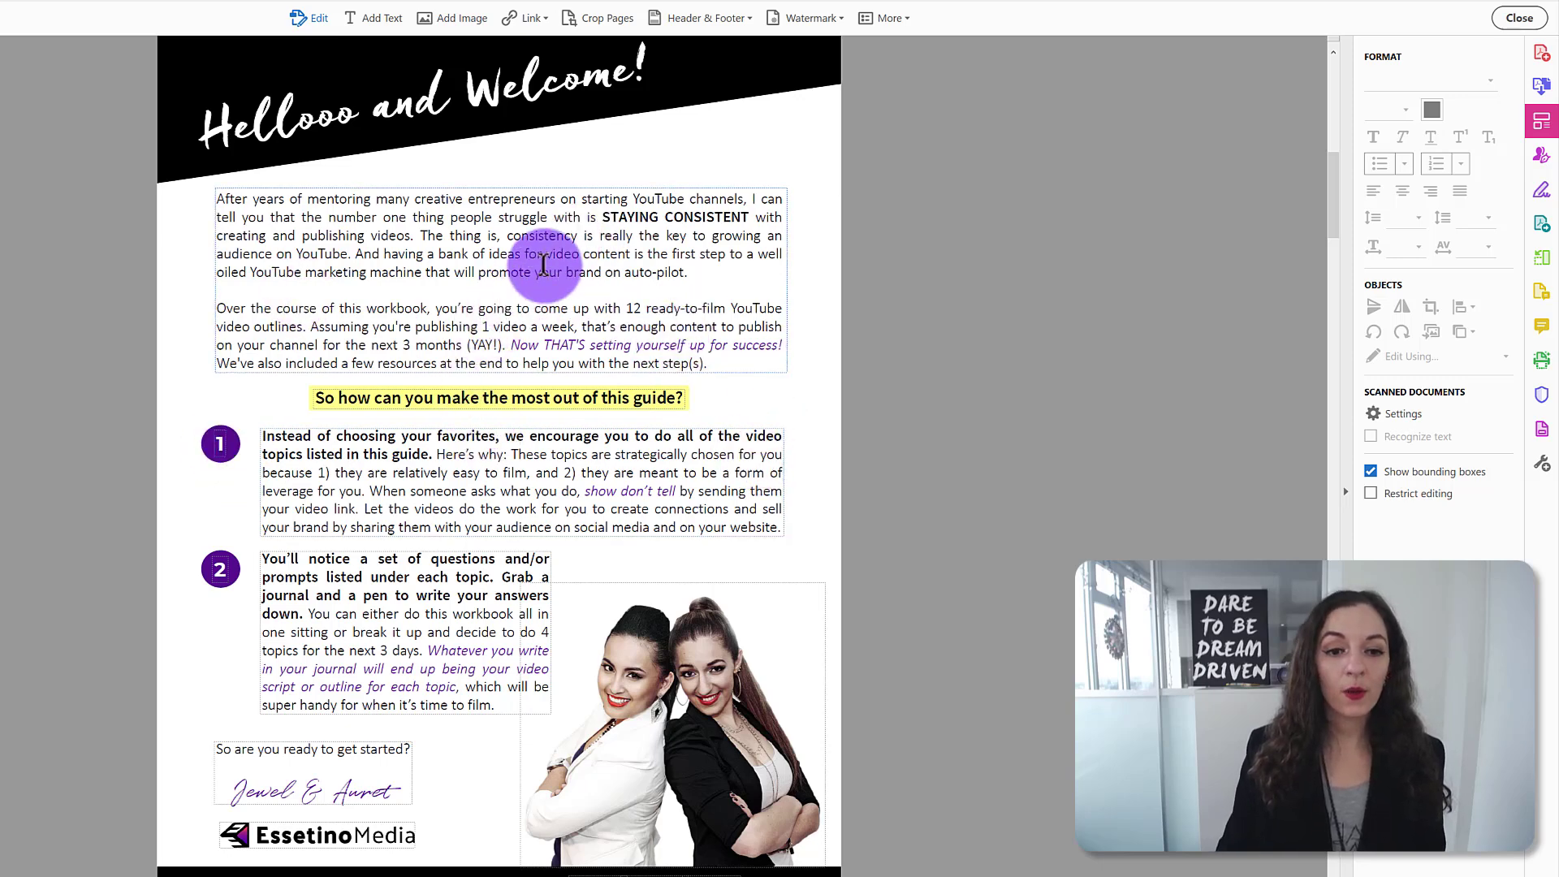
click(700, 271)
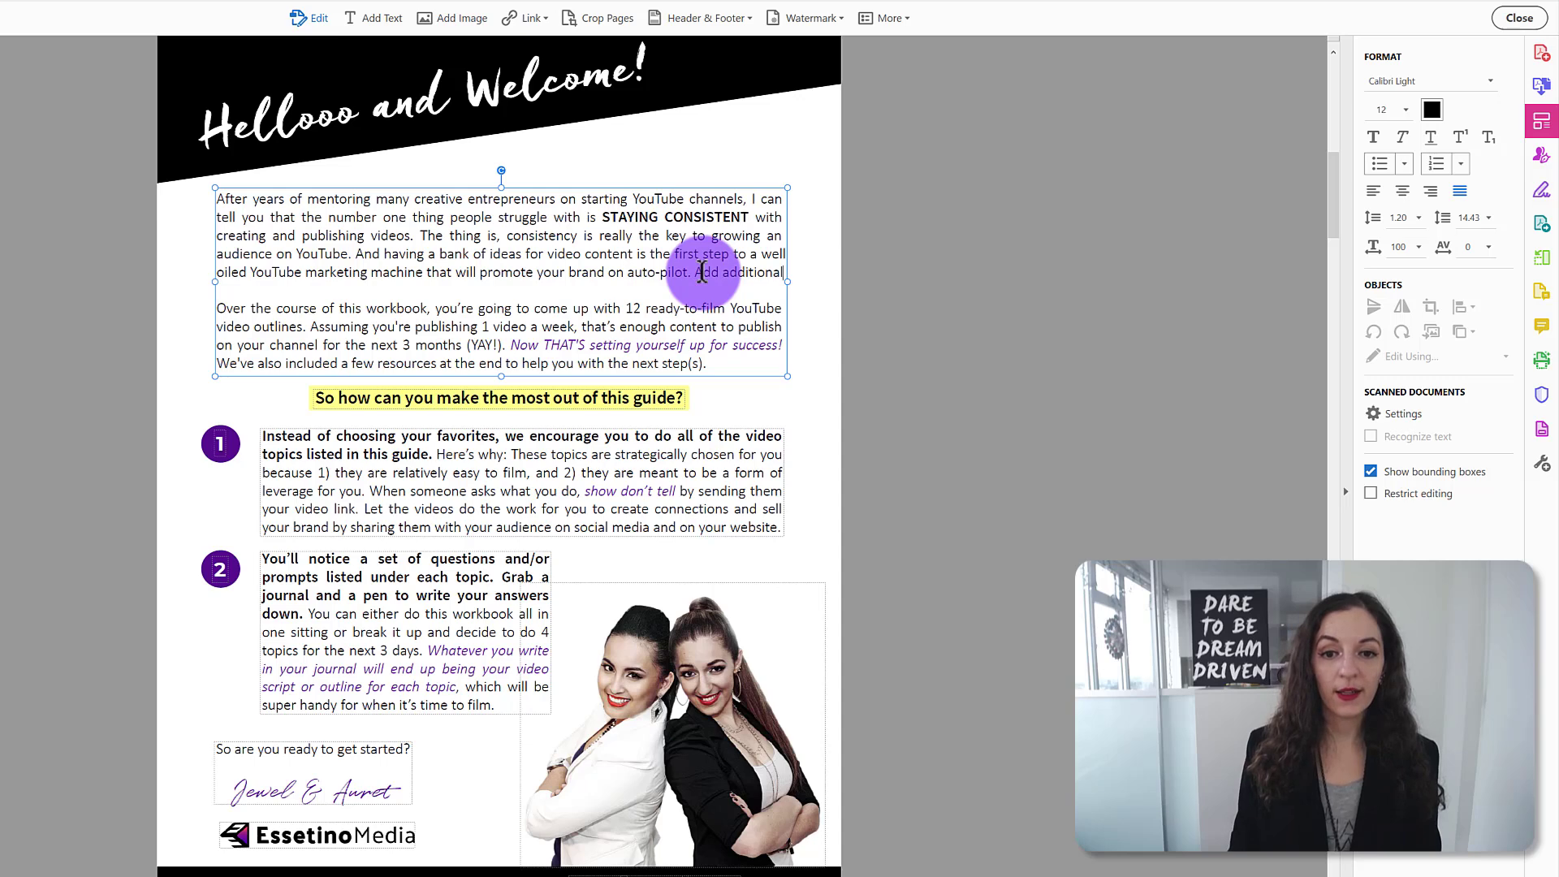
click(610, 235)
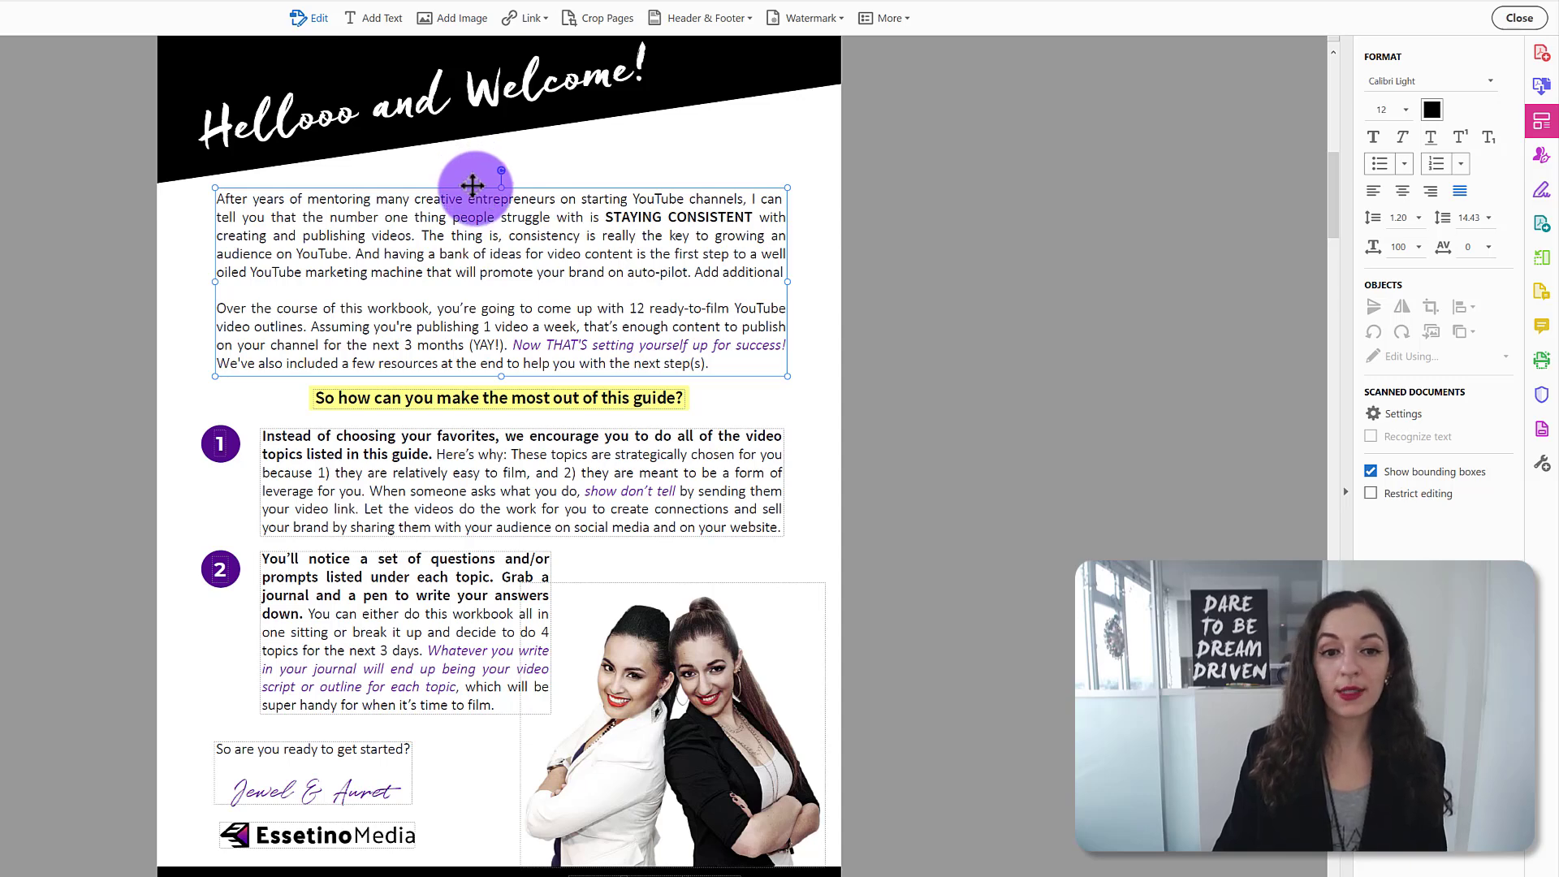
mouse_move(472, 186)
mouse_down()
mouse_move(494, 175)
mouse_move(471, 183)
mouse_up()
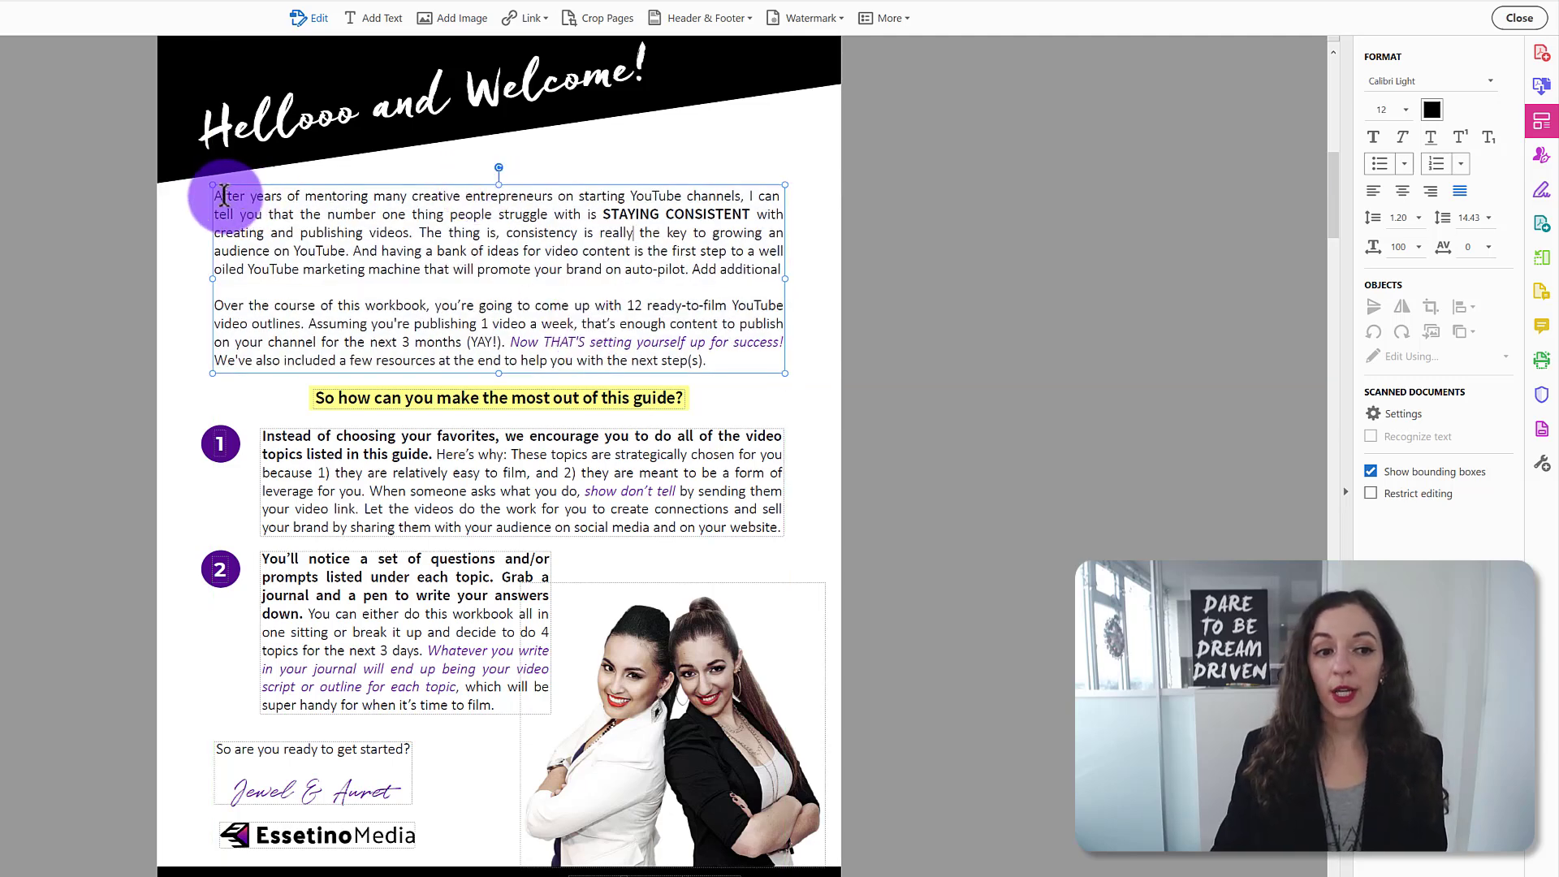
- Set both intro paragraphs in the Alice font at size 10
drag(215, 194, 653, 323)
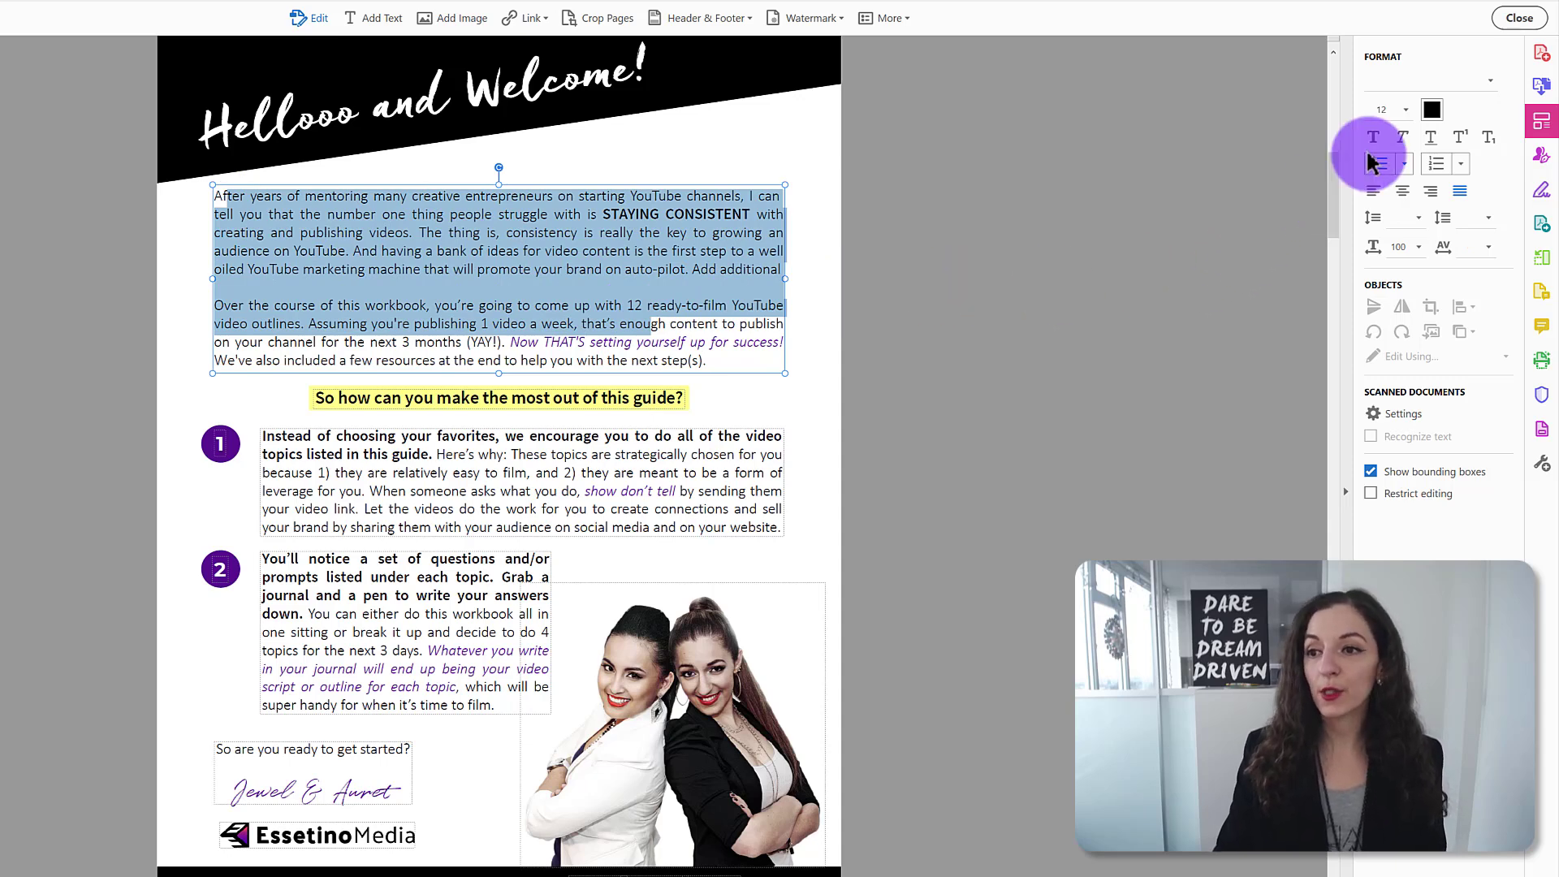
click(1490, 80)
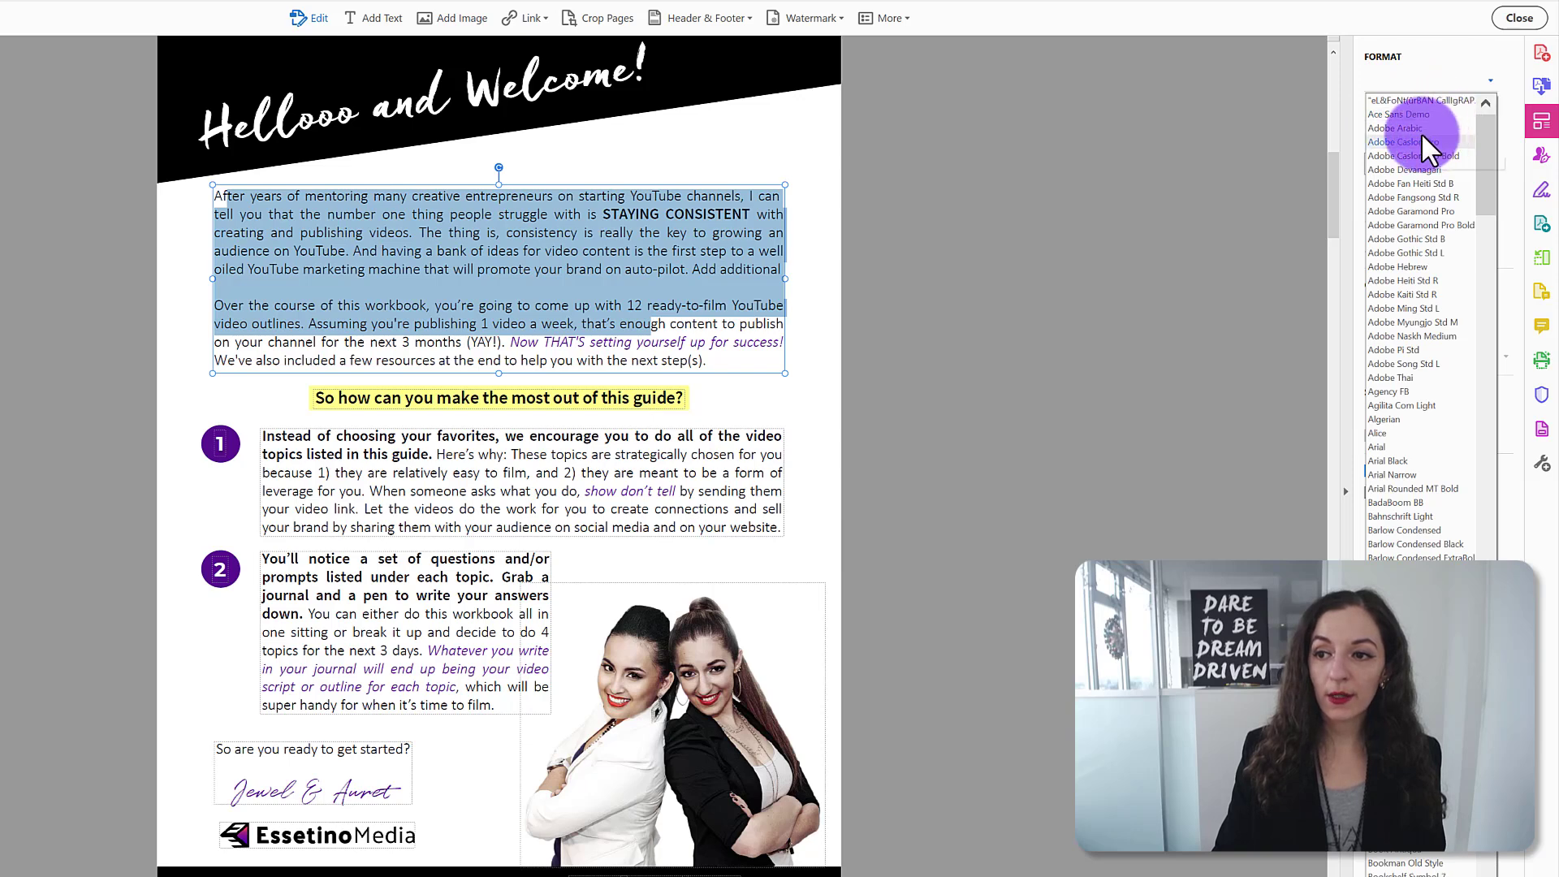
click(1381, 432)
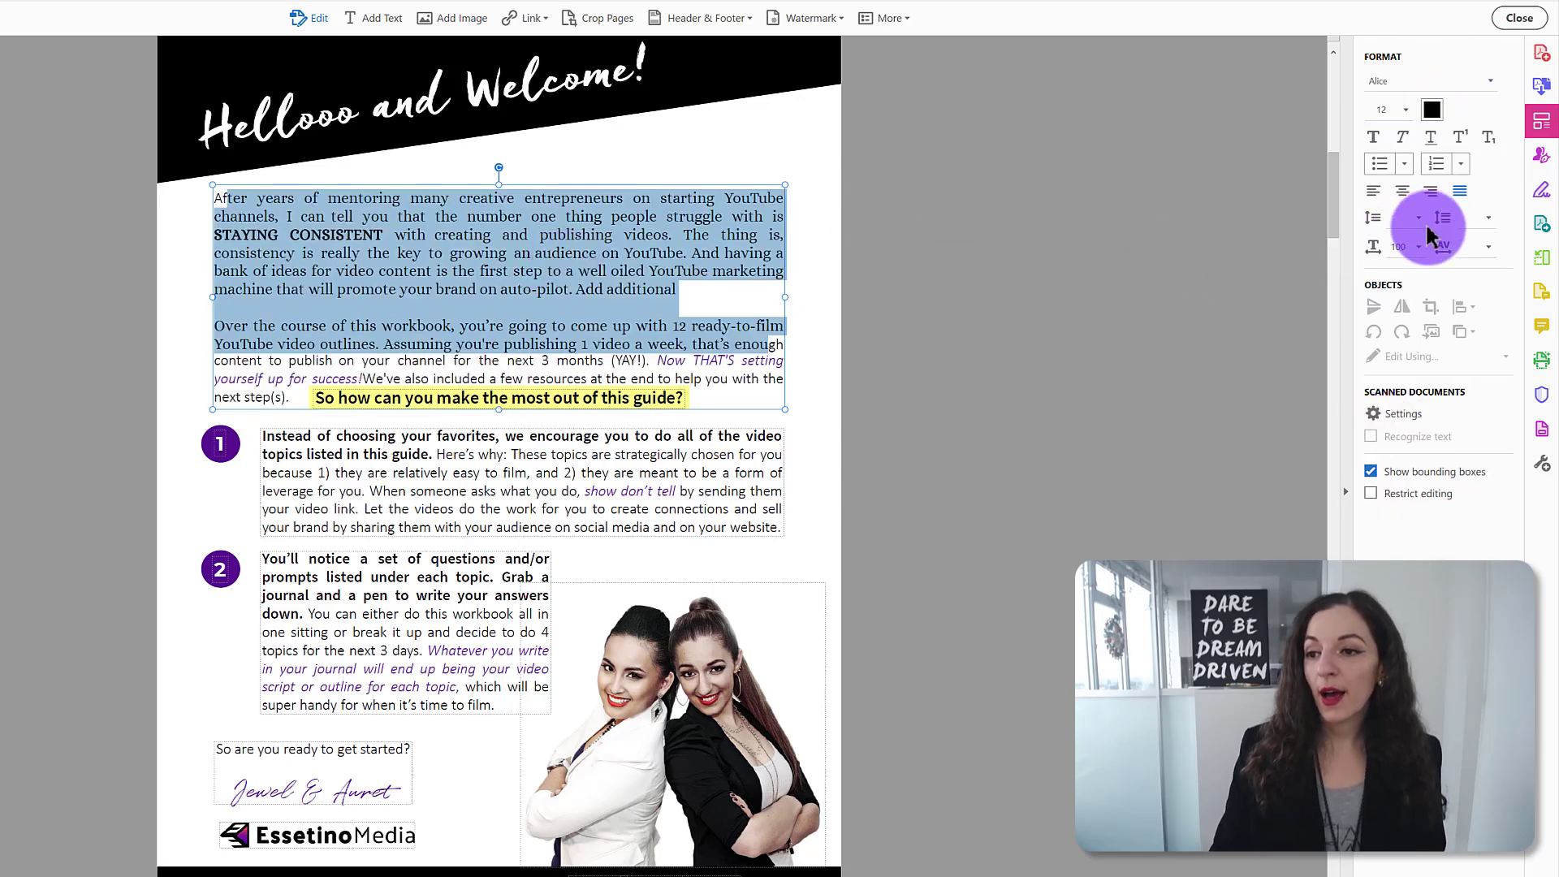
click(1400, 109)
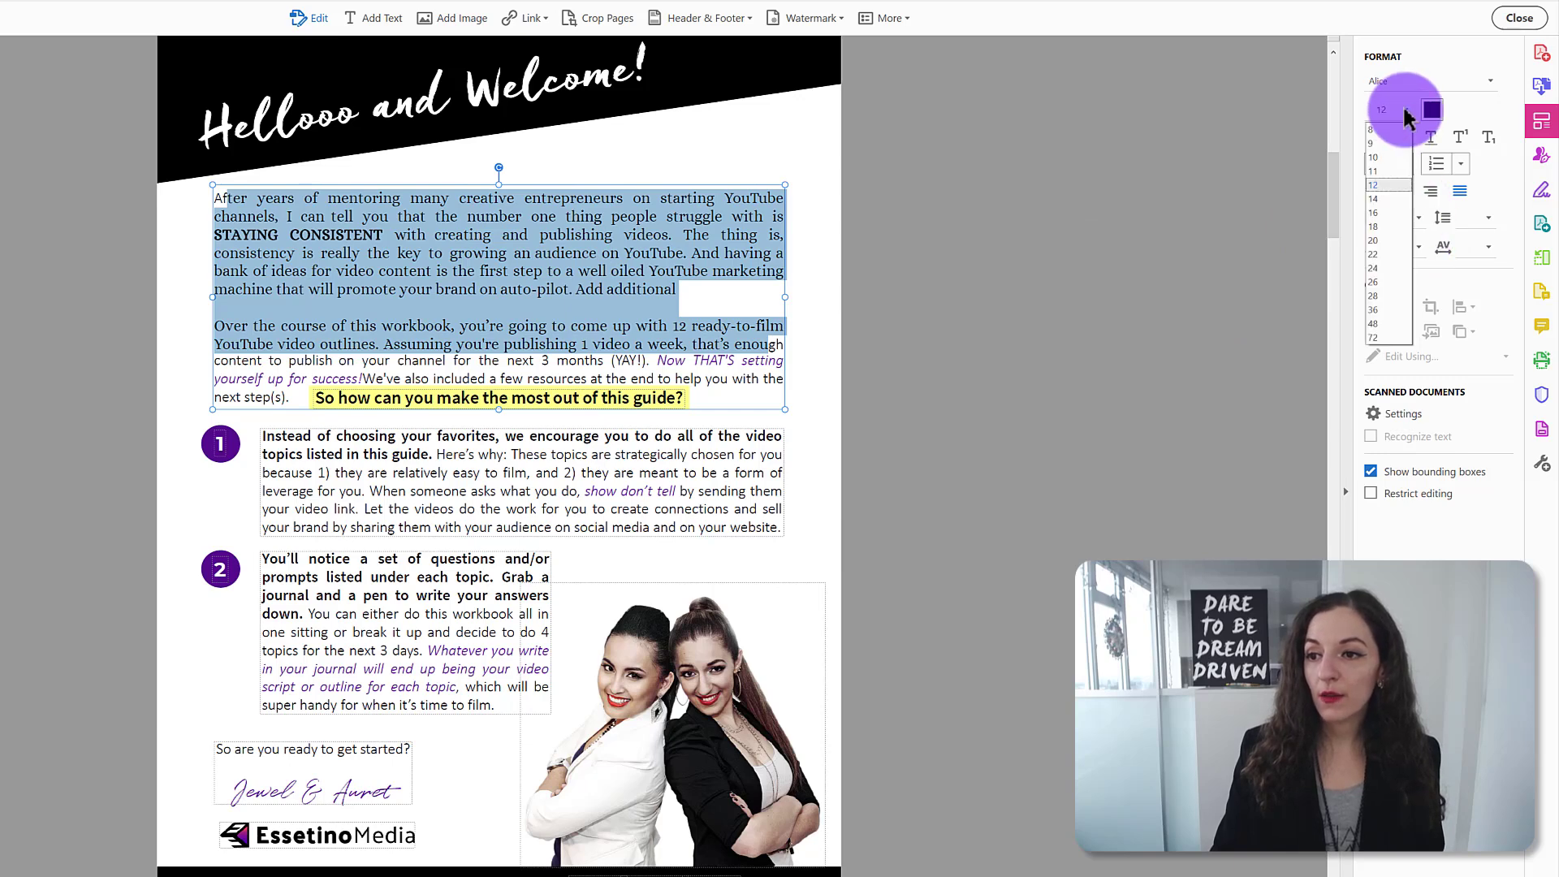
click(1375, 159)
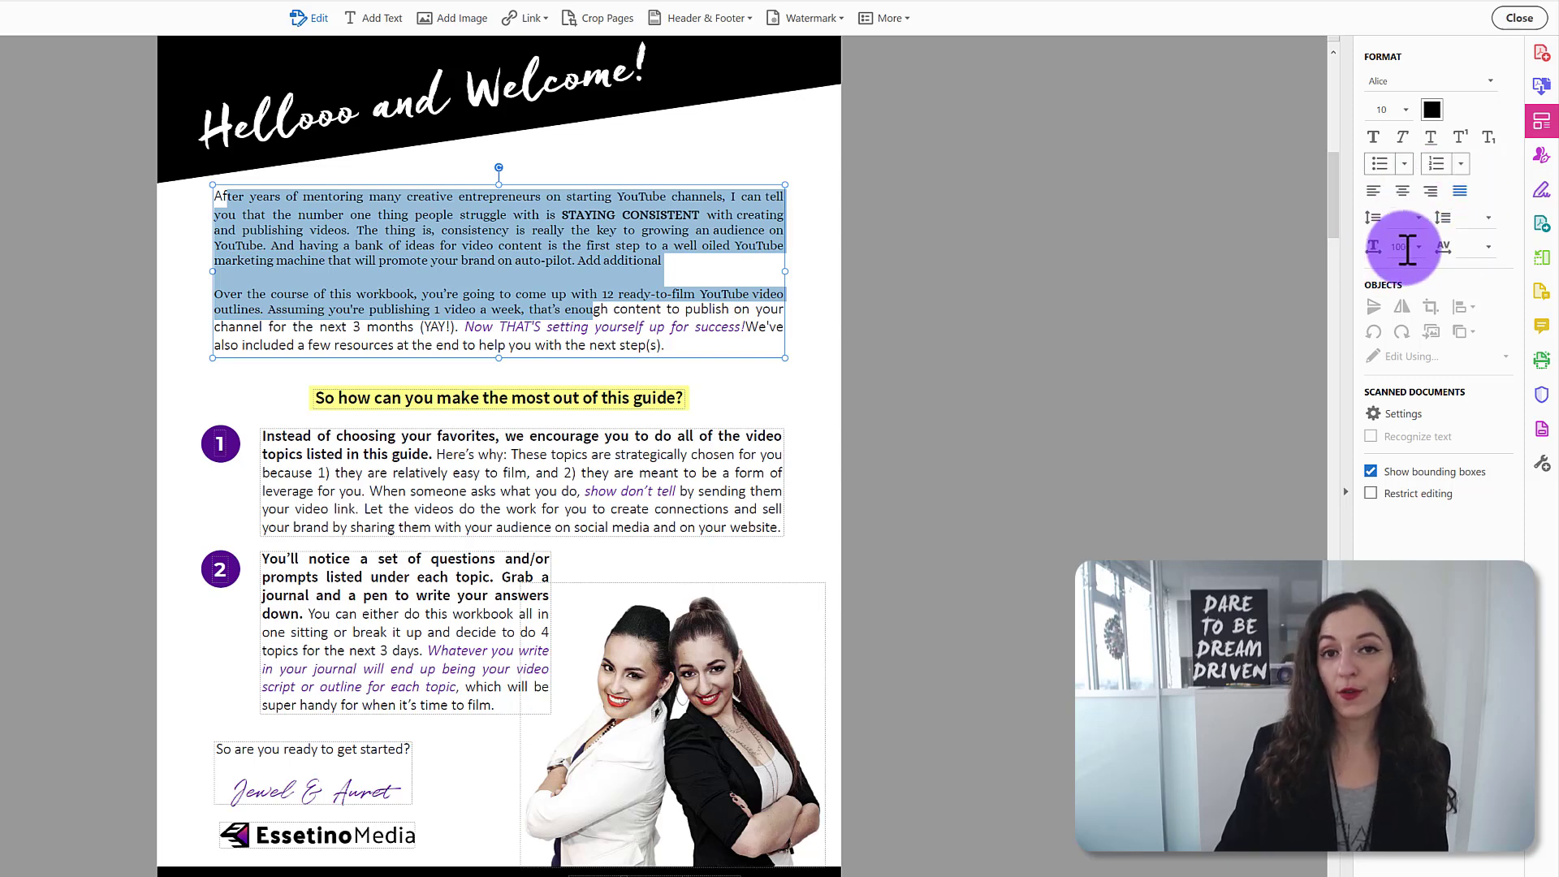
click(375, 268)
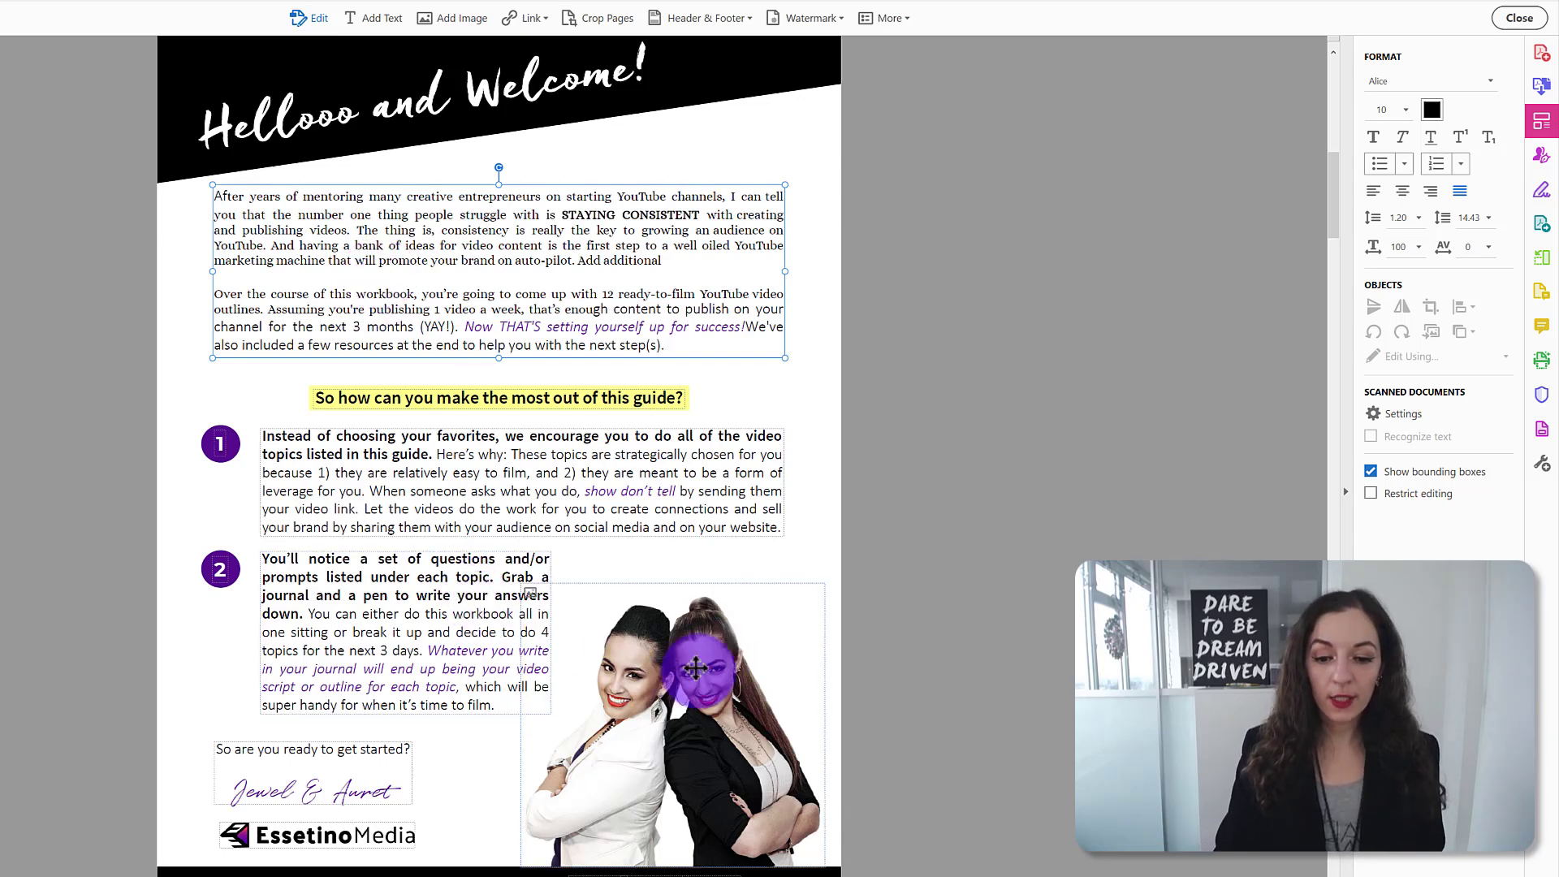
- Replace the two-women photo with the man's circular portrait, then shrink and reposition it
click(695, 668)
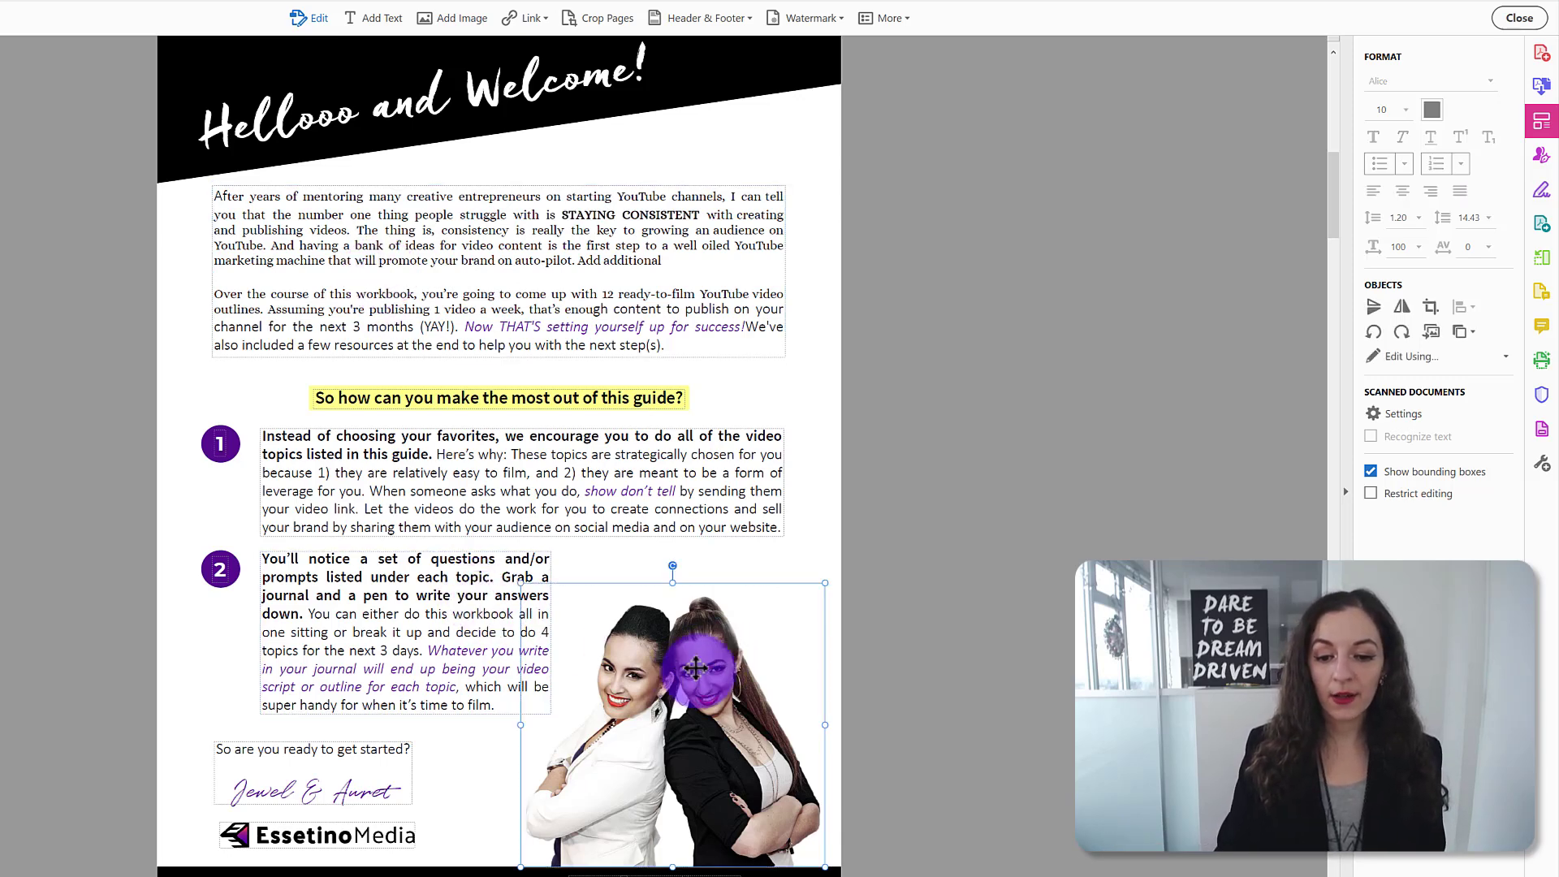
right_click(695, 668)
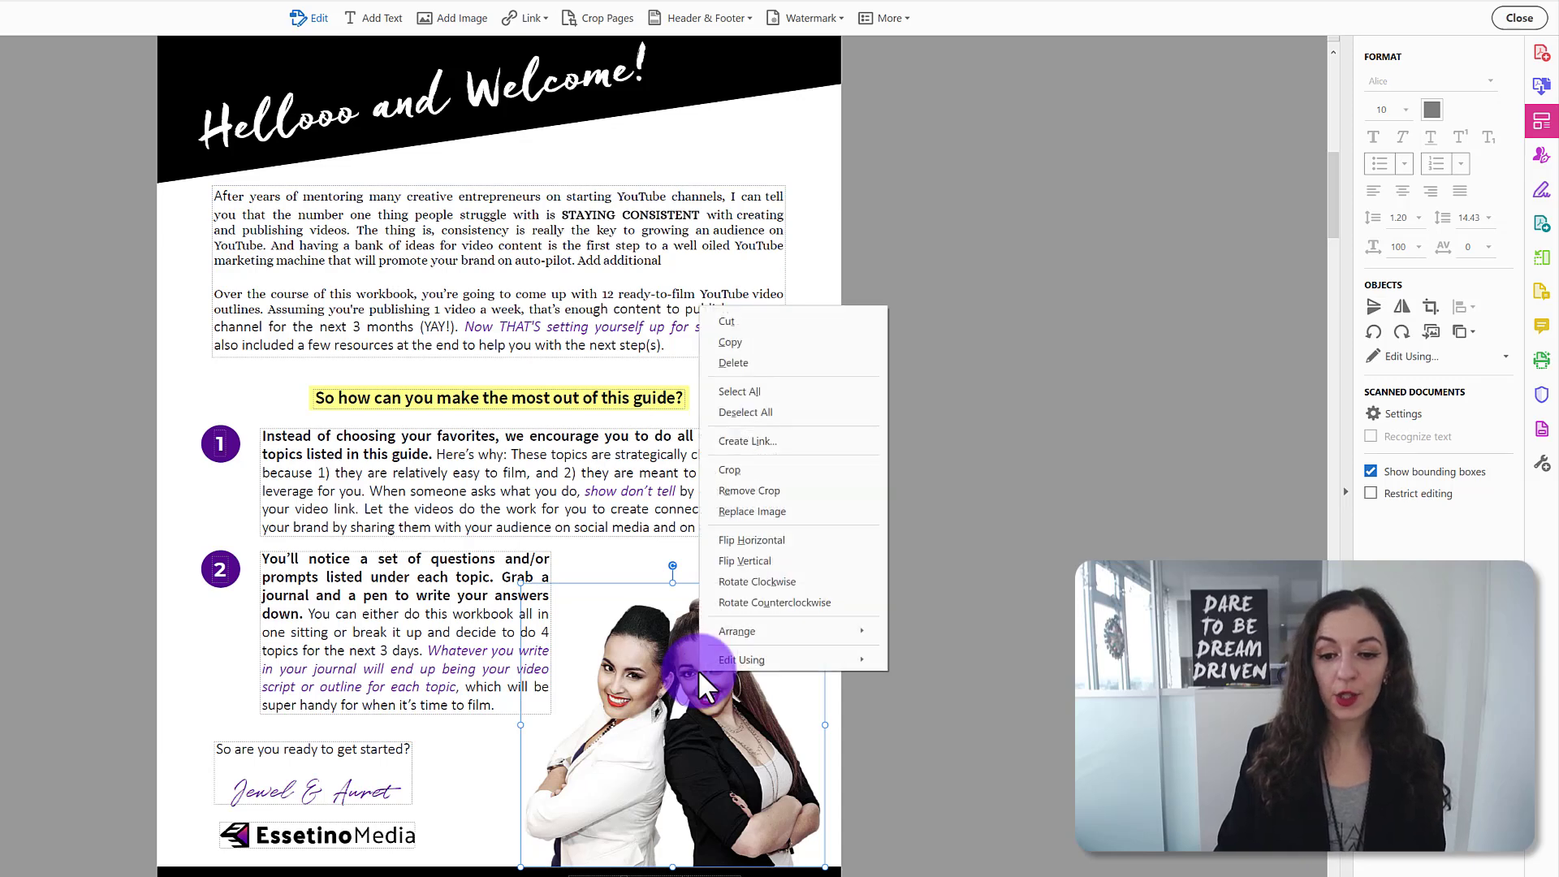
click(791, 510)
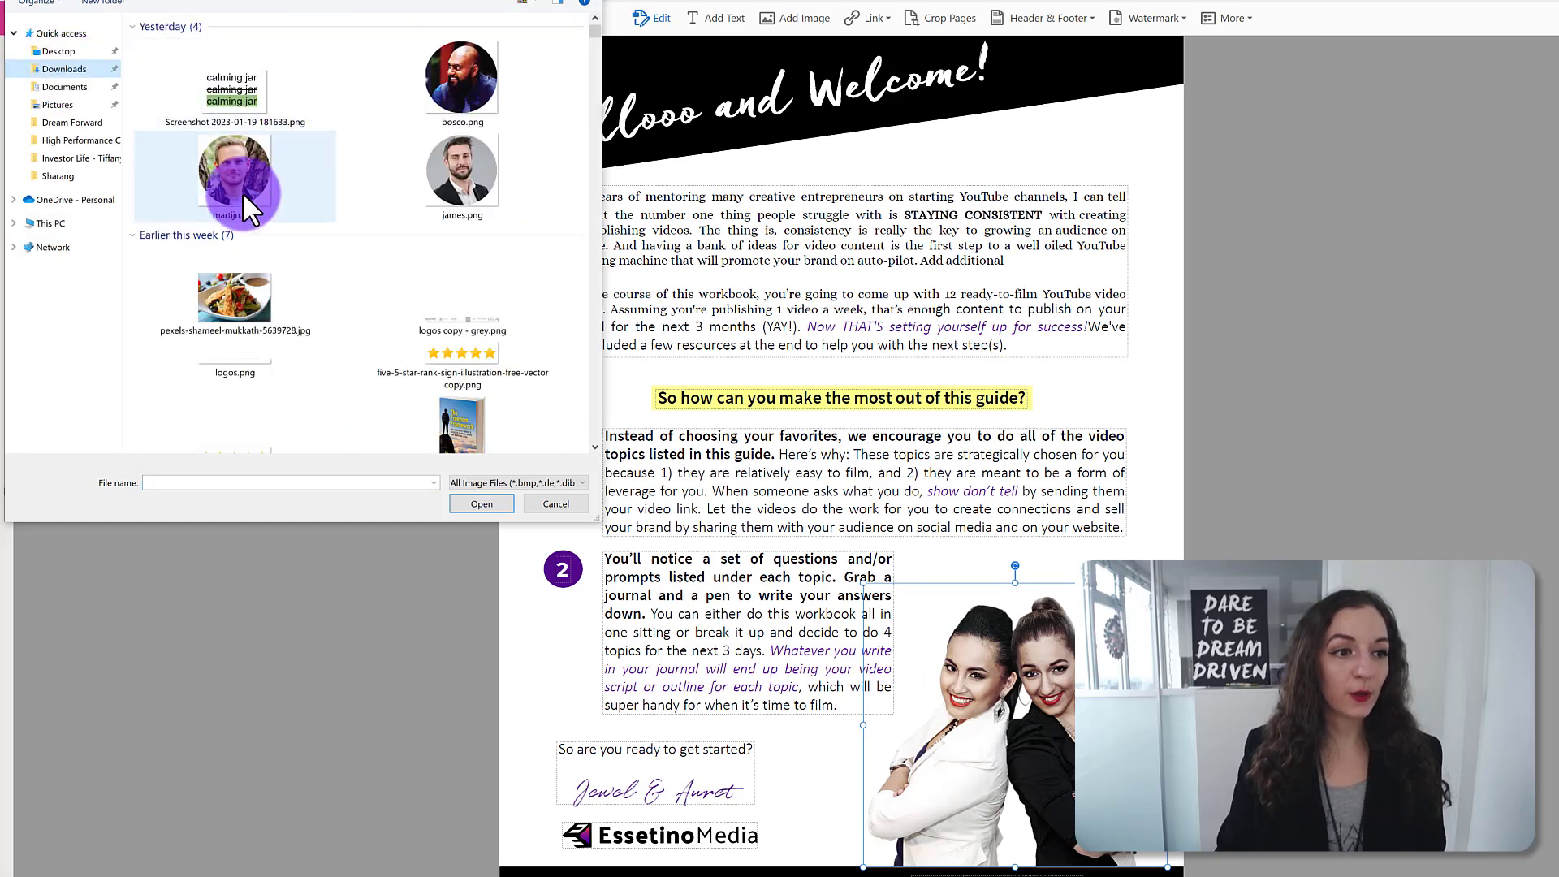
double_click(240, 180)
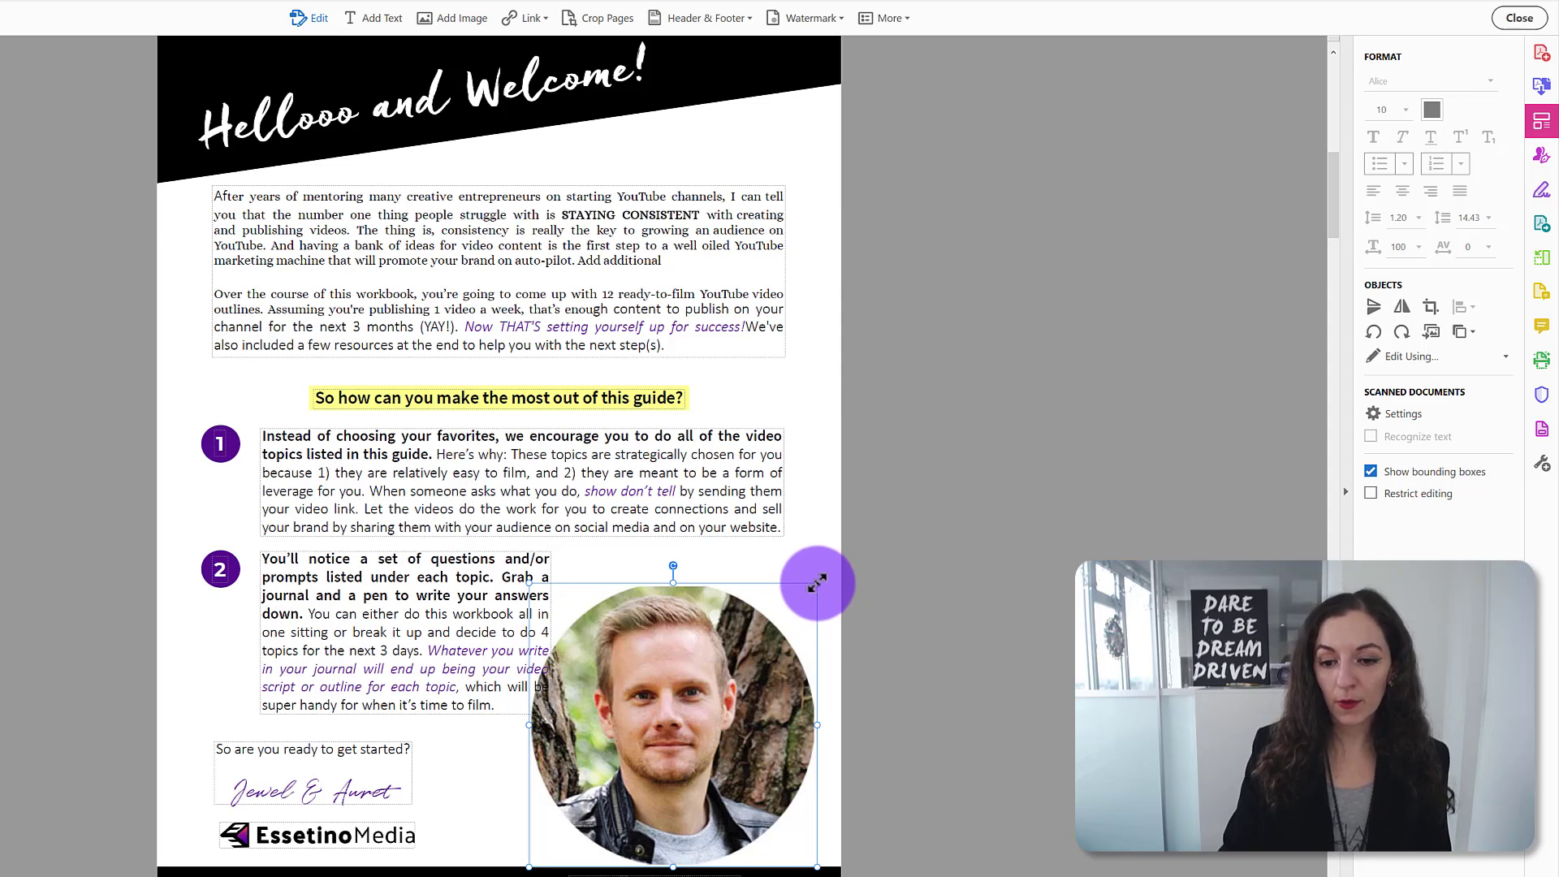
drag(817, 582, 765, 628)
drag(660, 730, 702, 695)
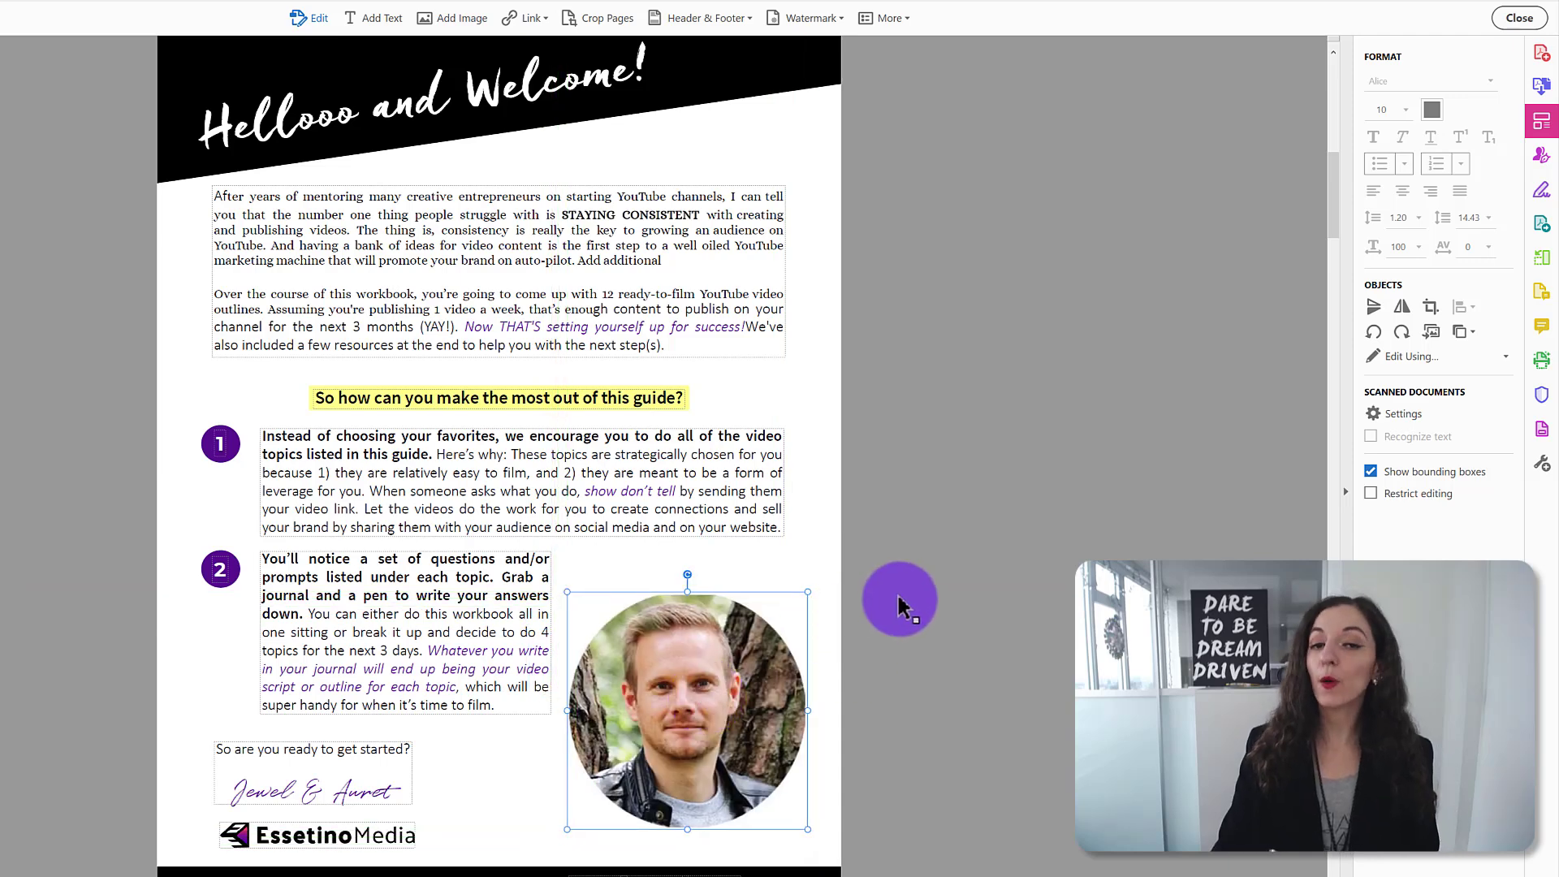
click(696, 444)
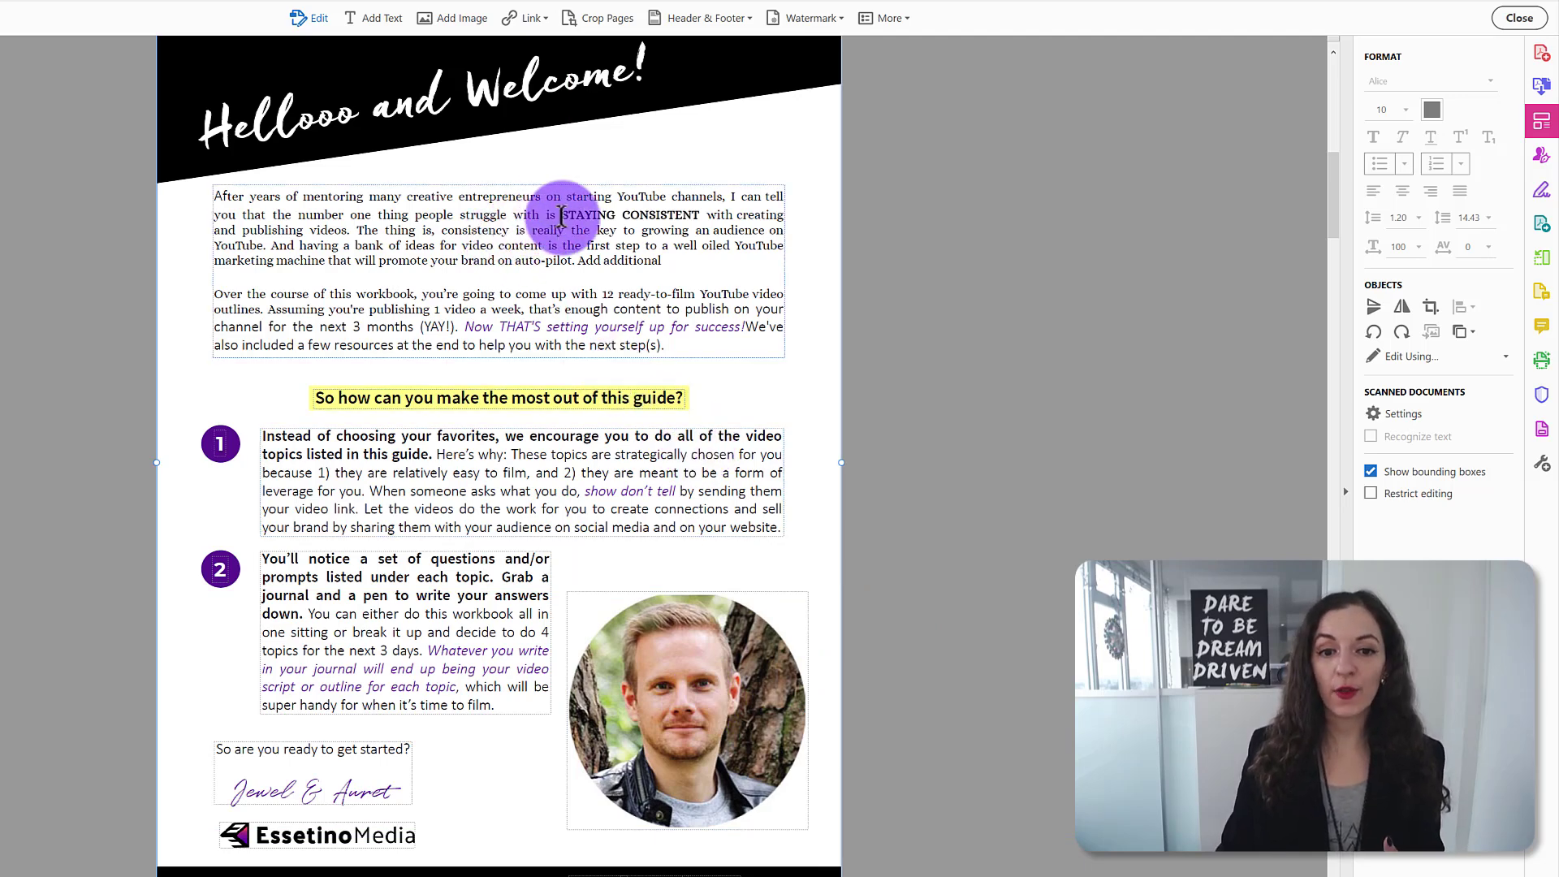
drag(563, 214, 699, 214)
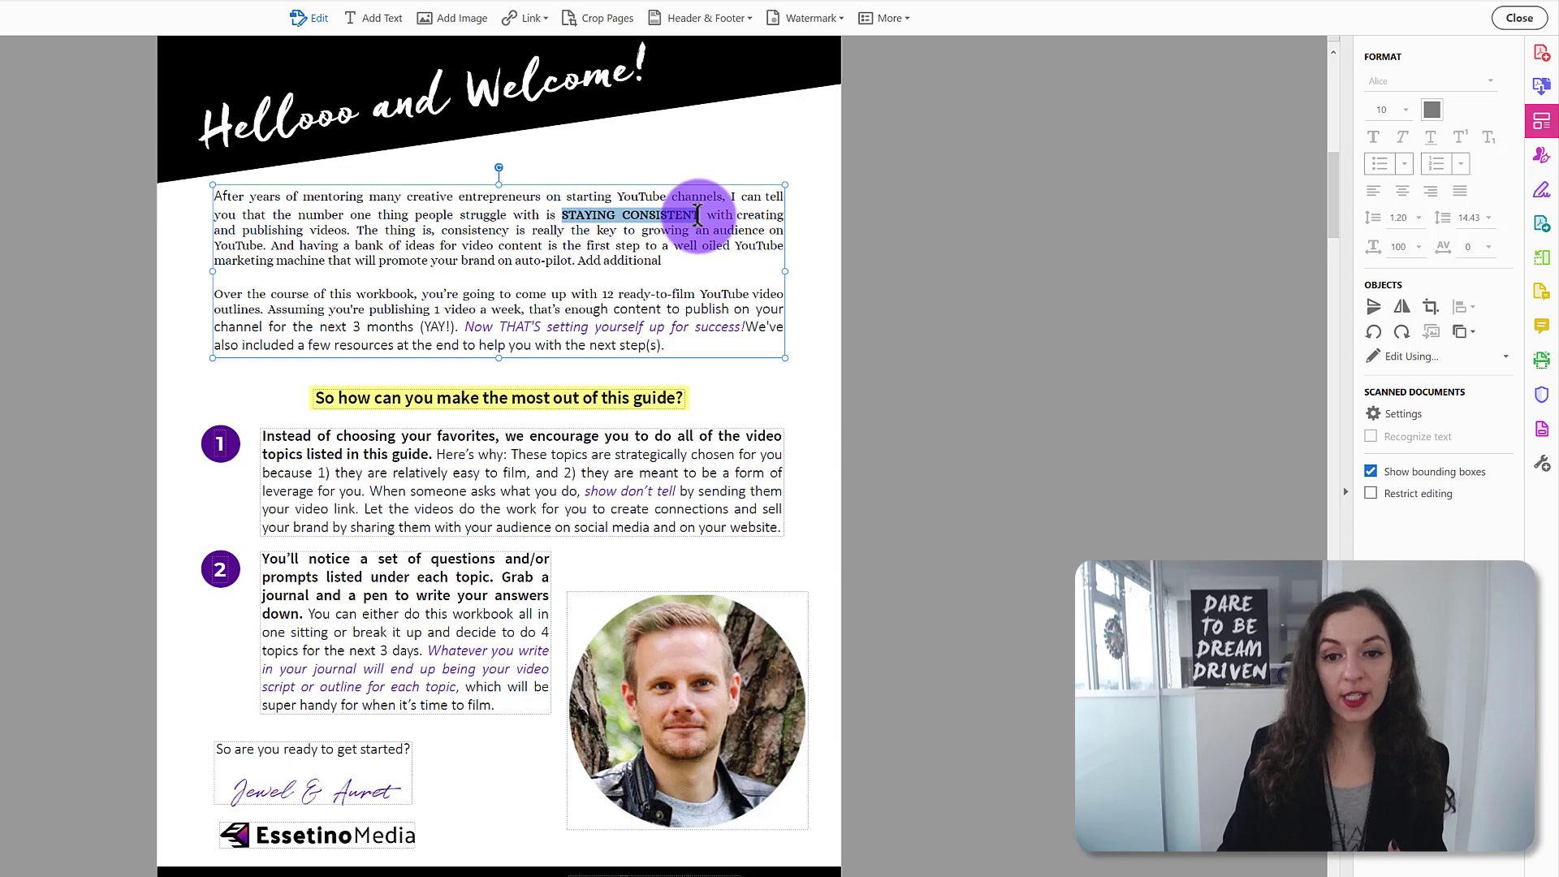
click(528, 19)
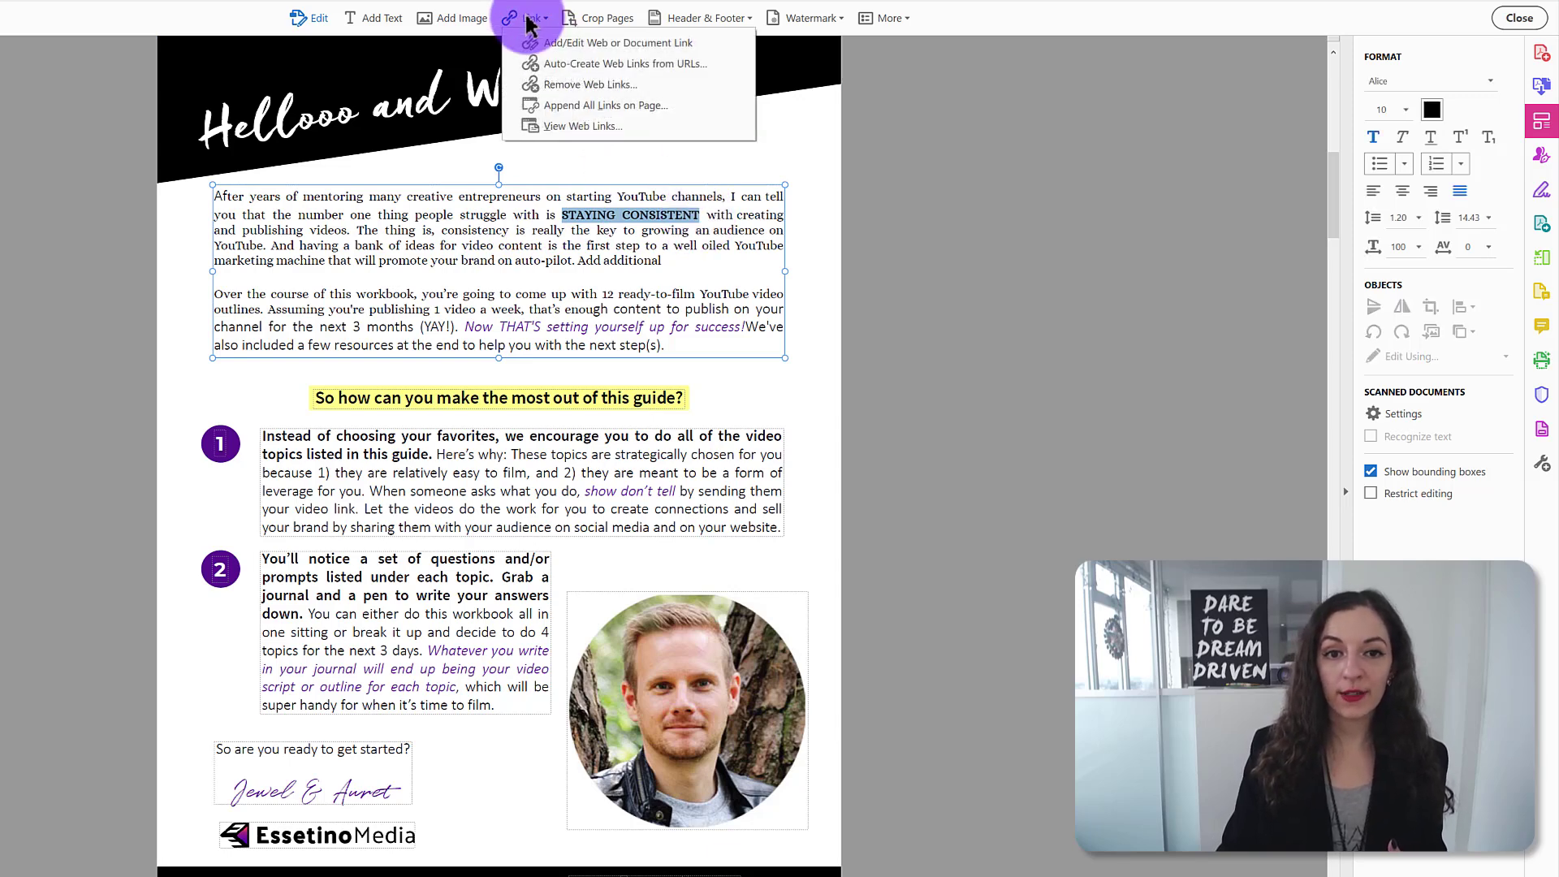
click(600, 42)
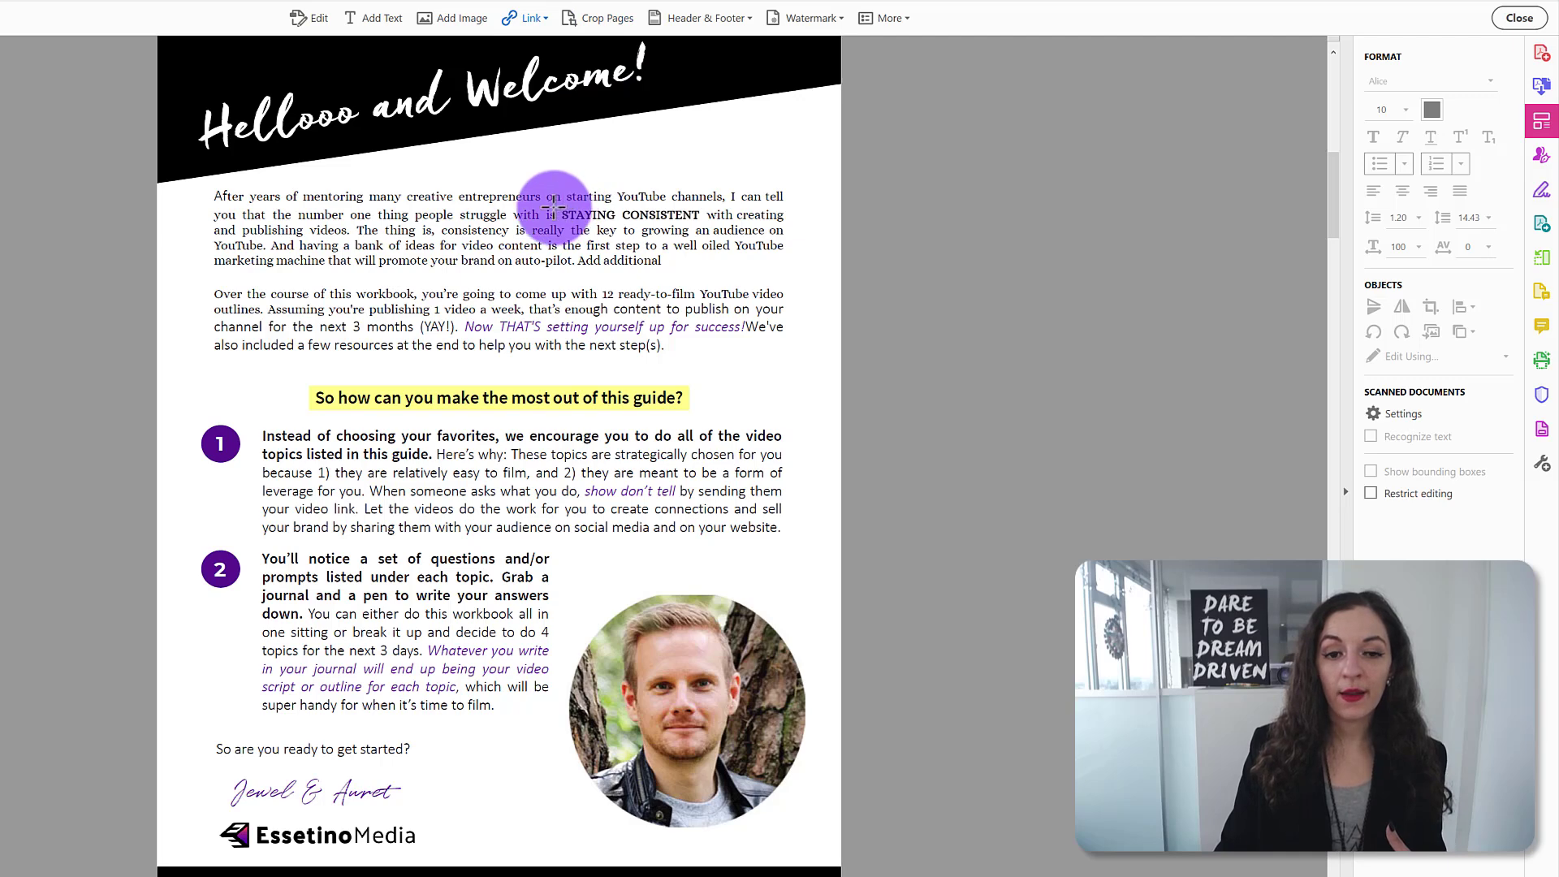
drag(560, 207, 700, 222)
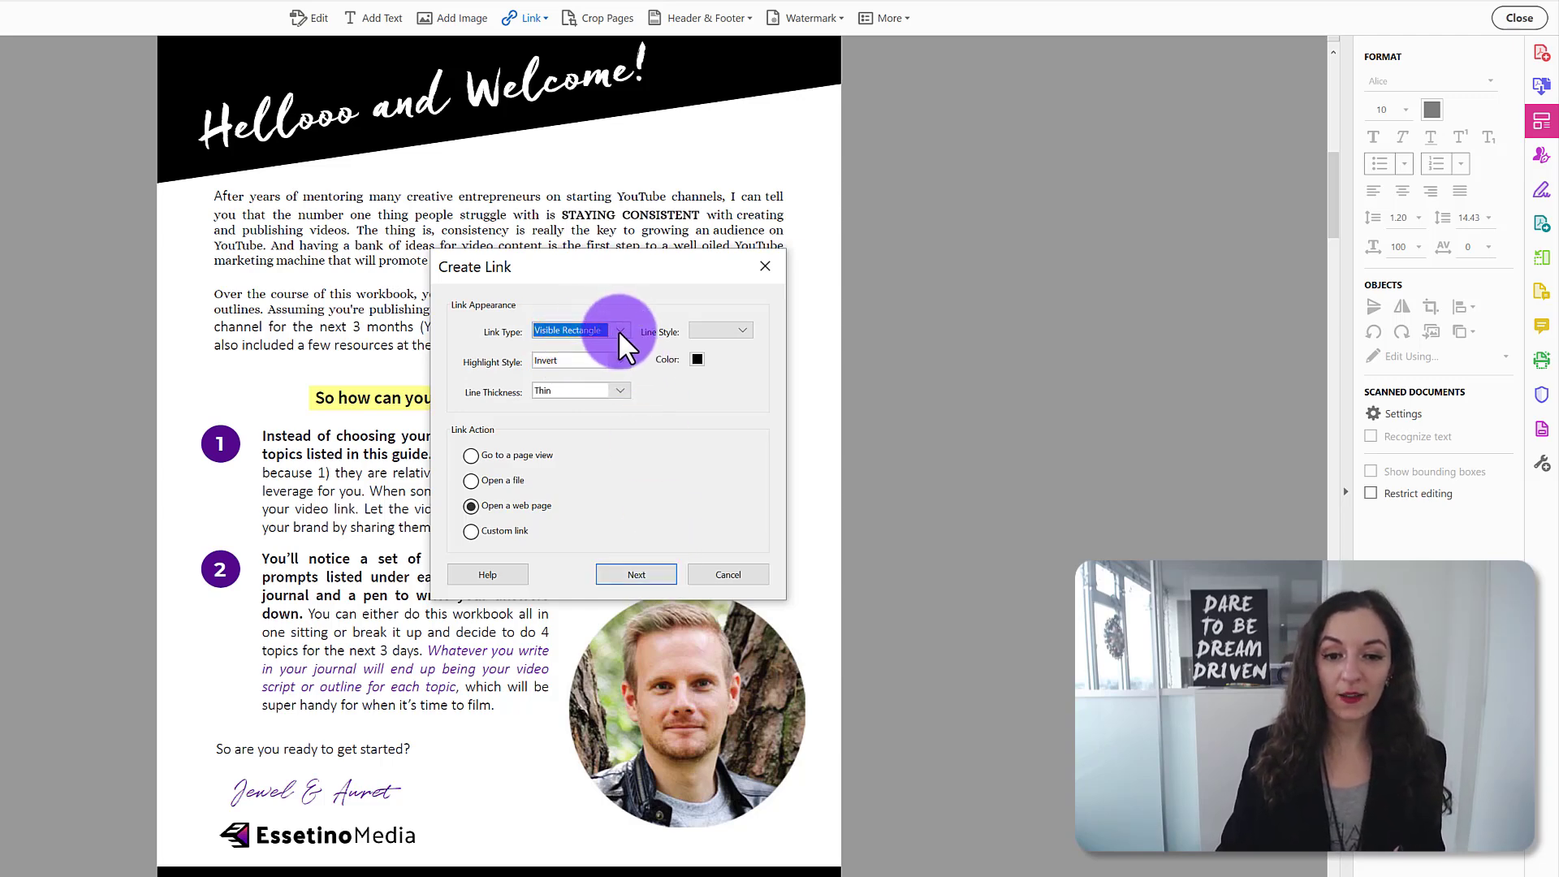
click(641, 573)
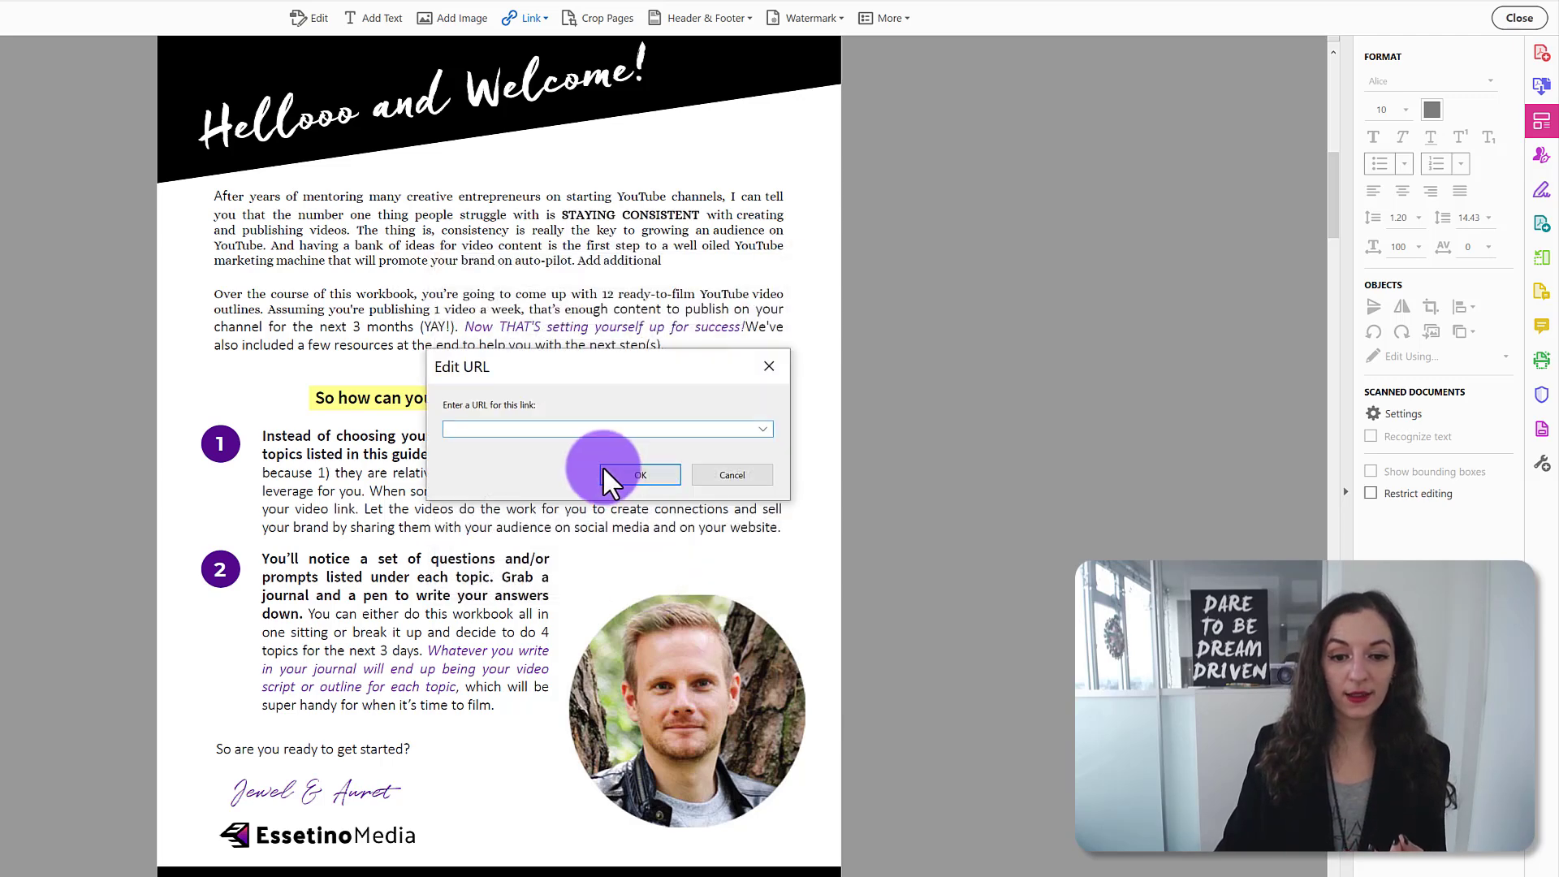
text(http://google.com)
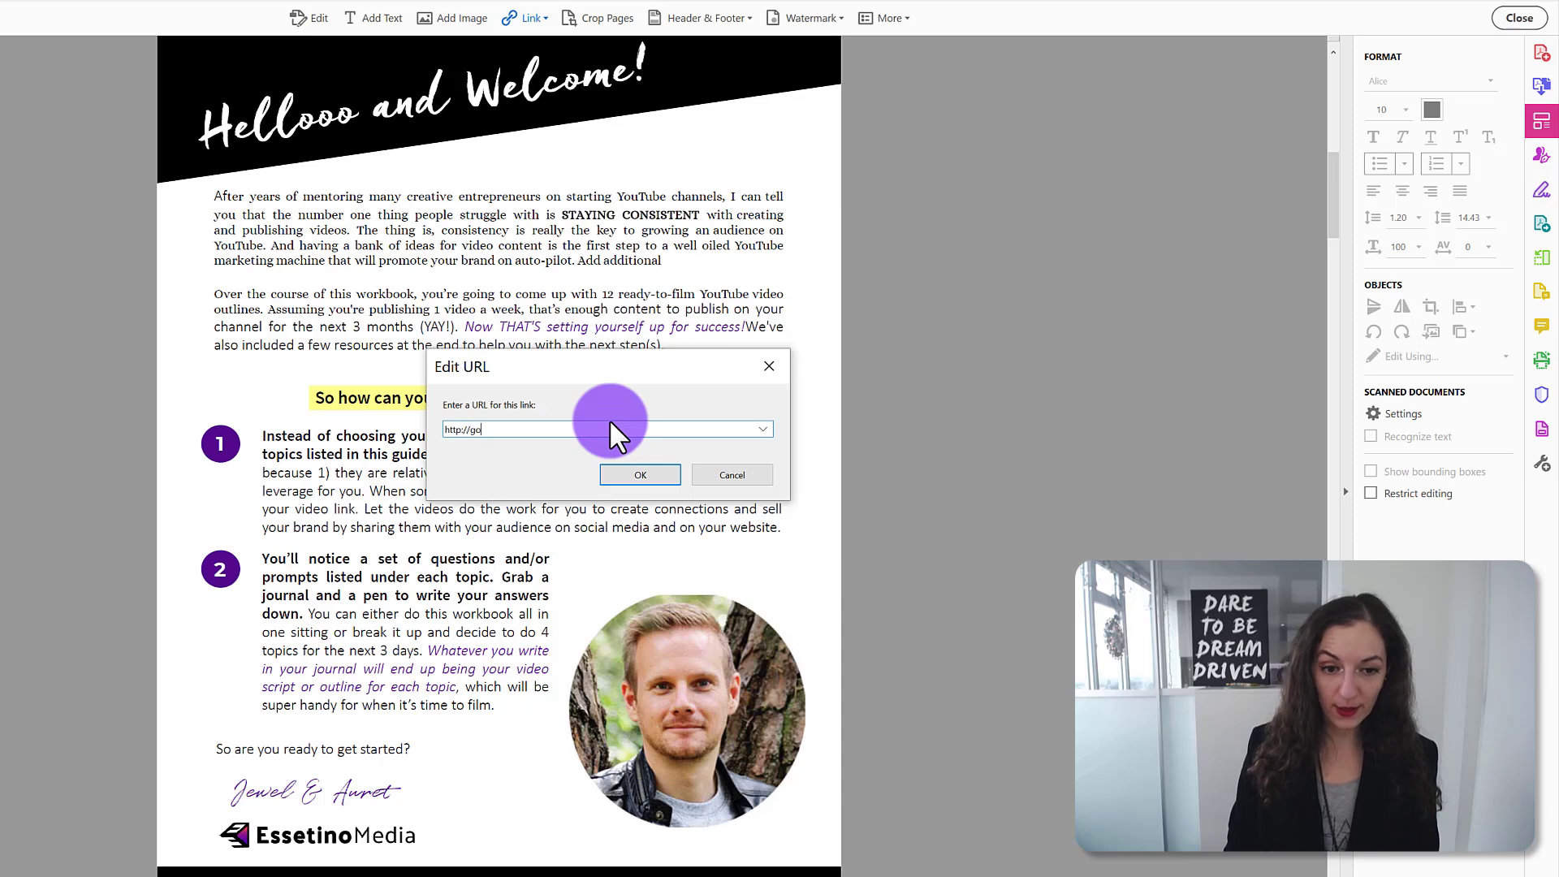
key(Return)
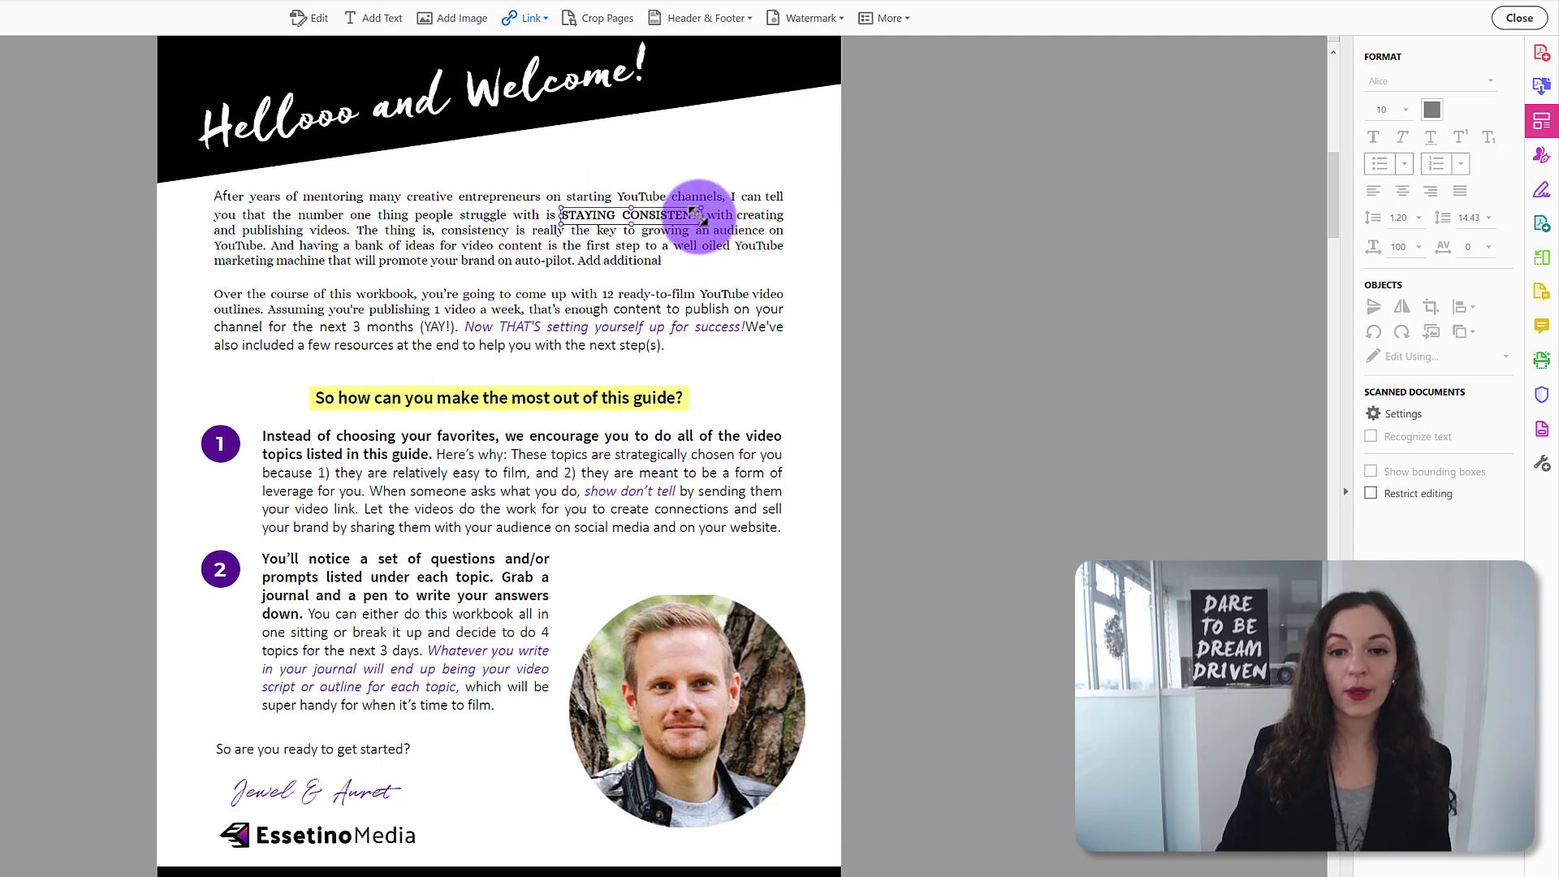
click(531, 25)
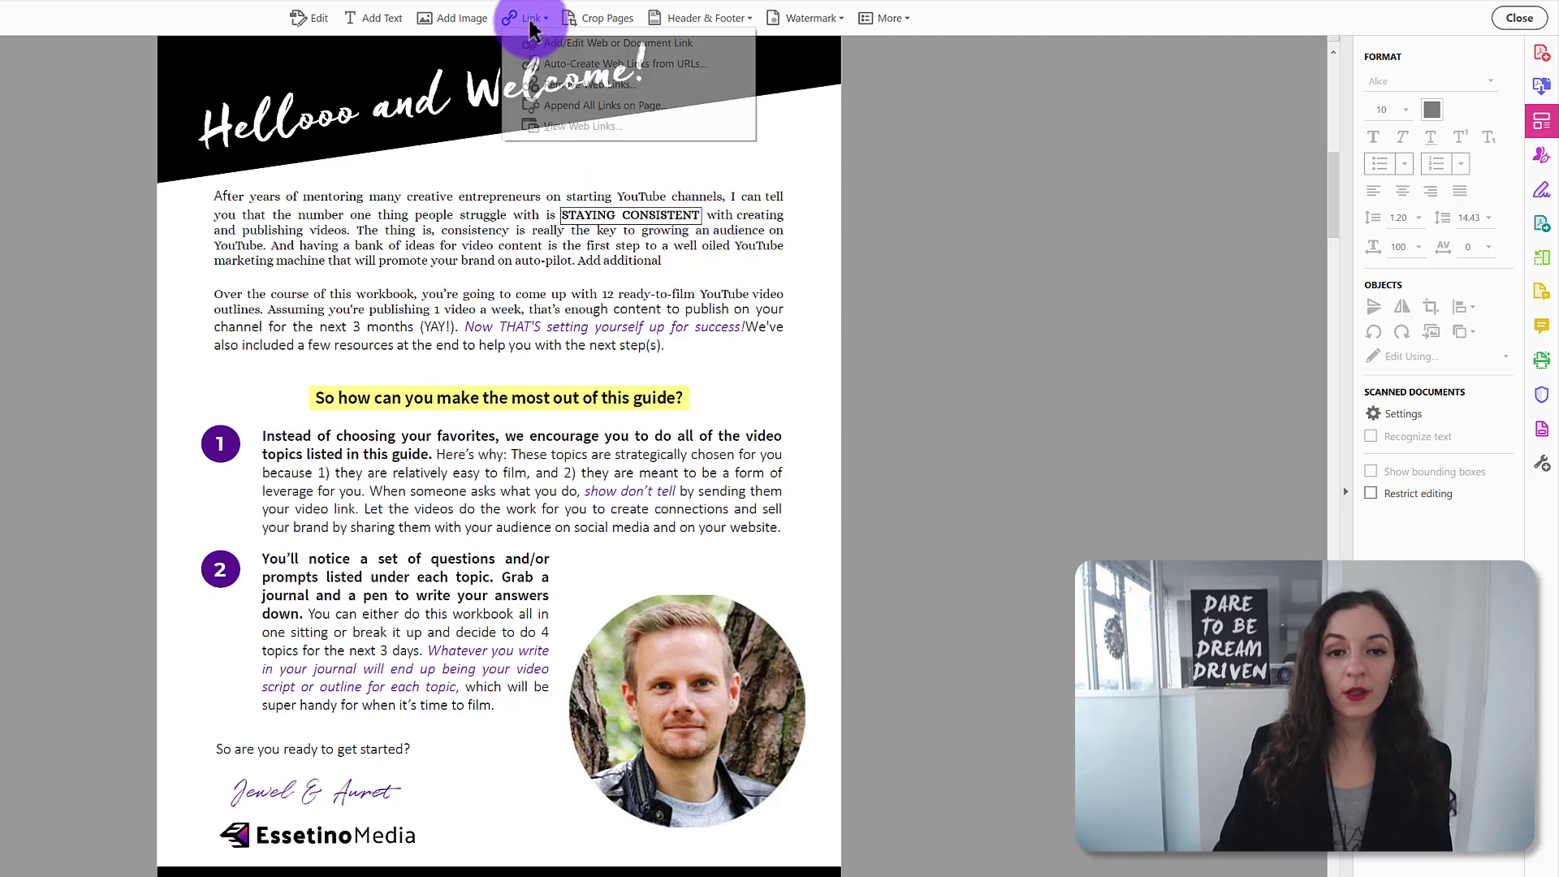
click(568, 49)
drag(406, 205, 514, 217)
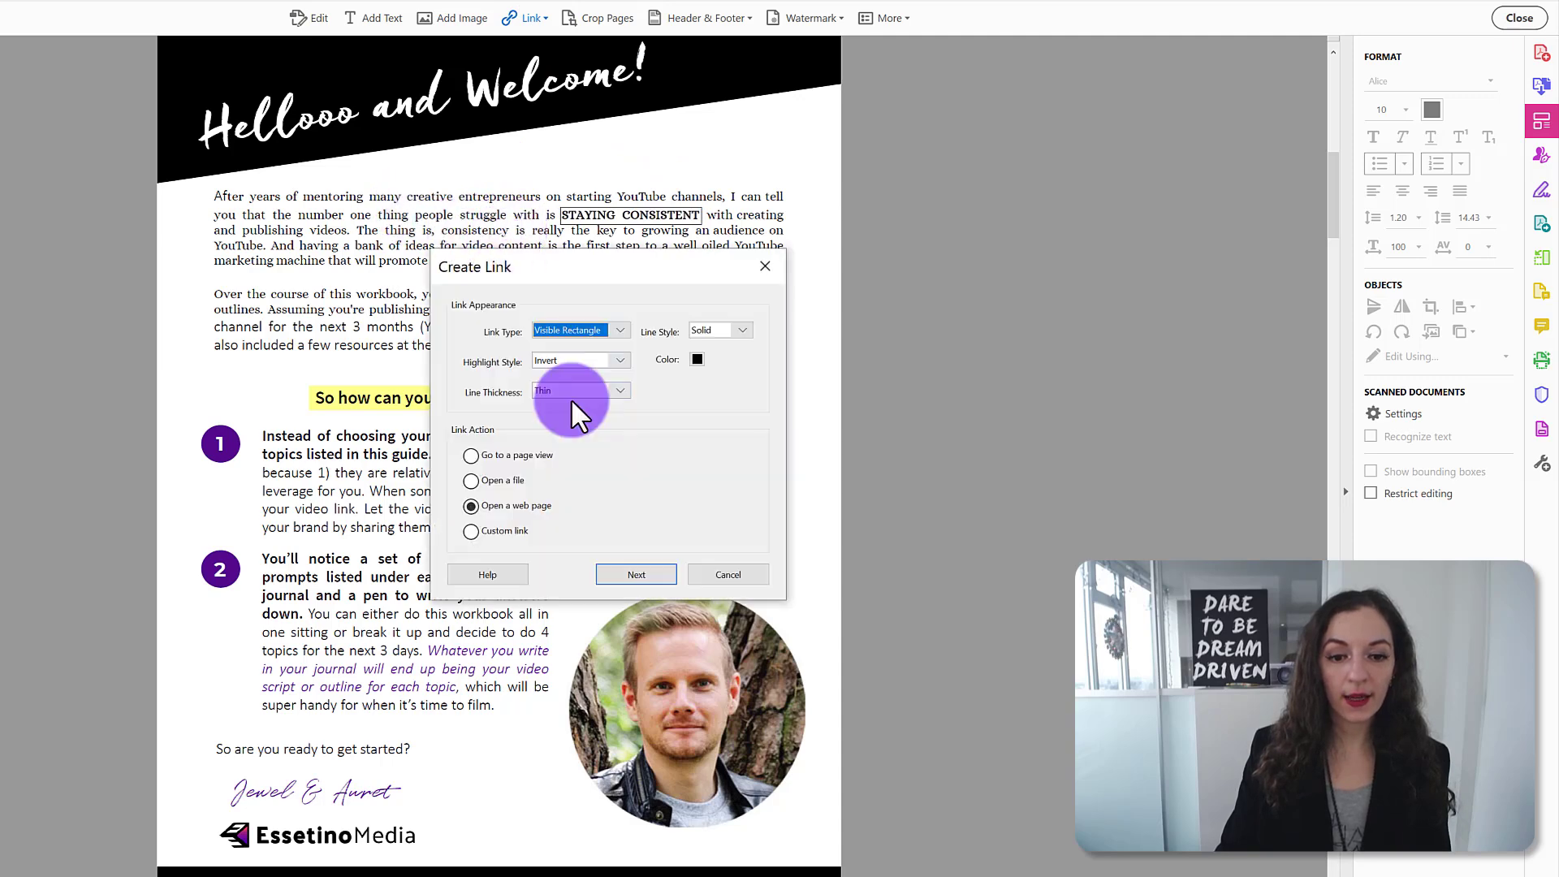
click(621, 329)
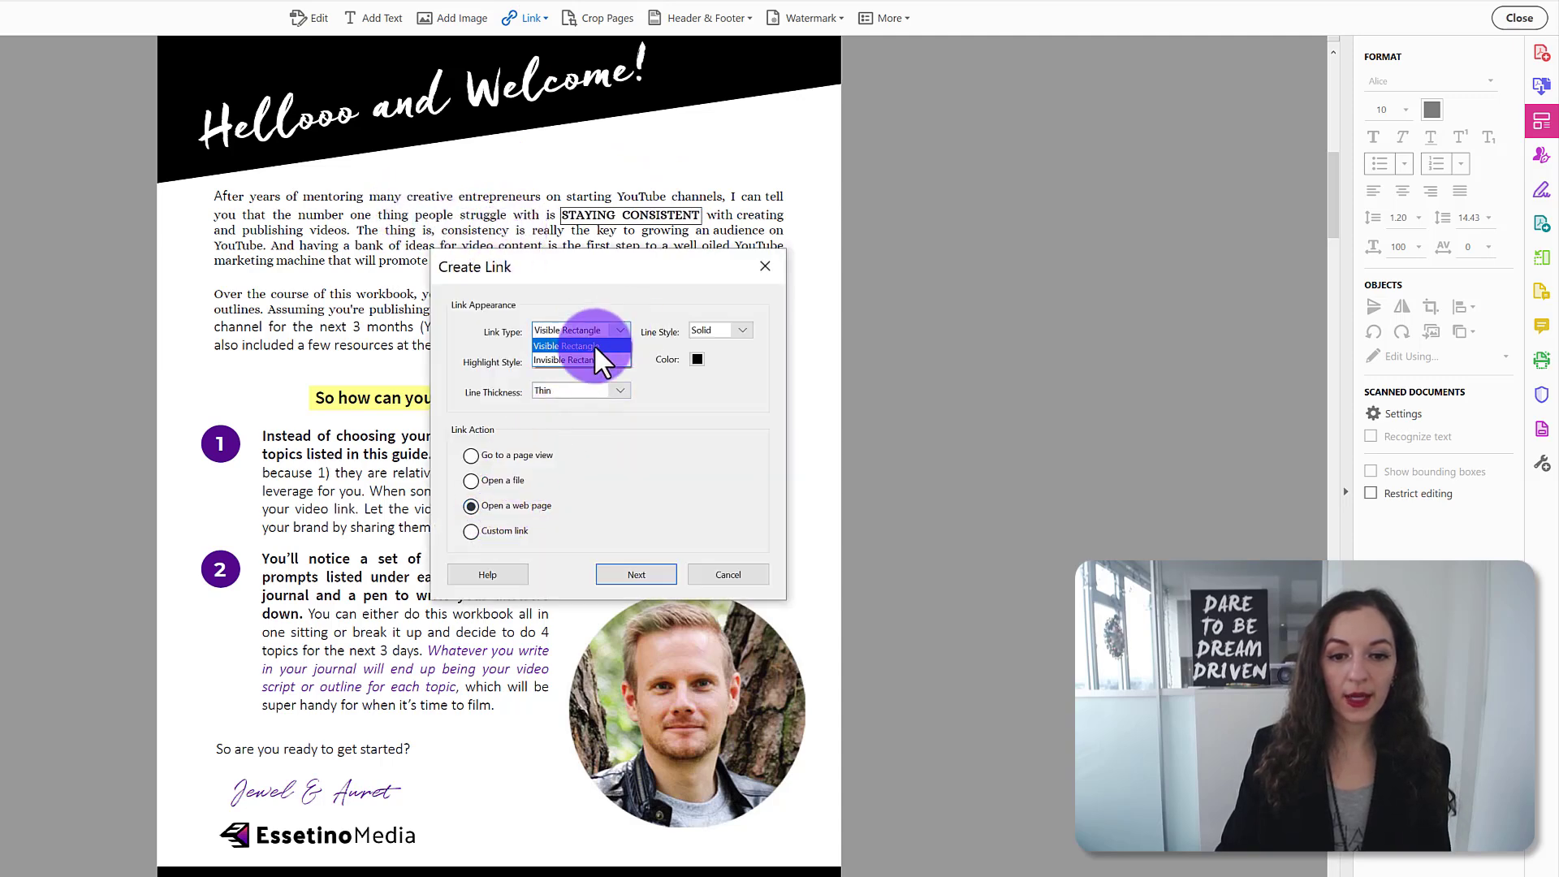
click(595, 358)
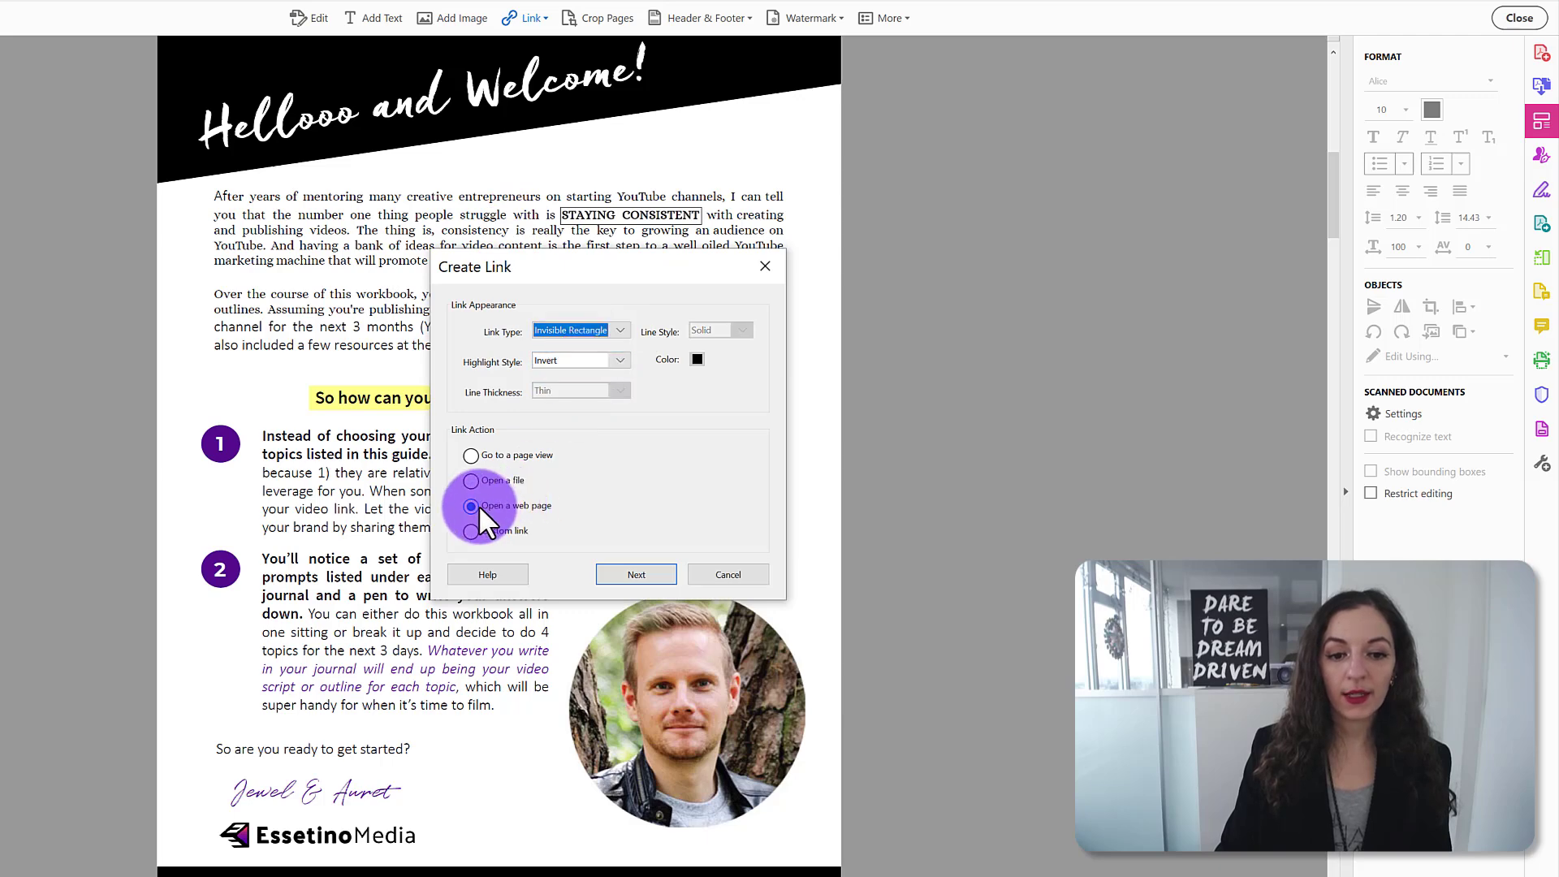
click(632, 572)
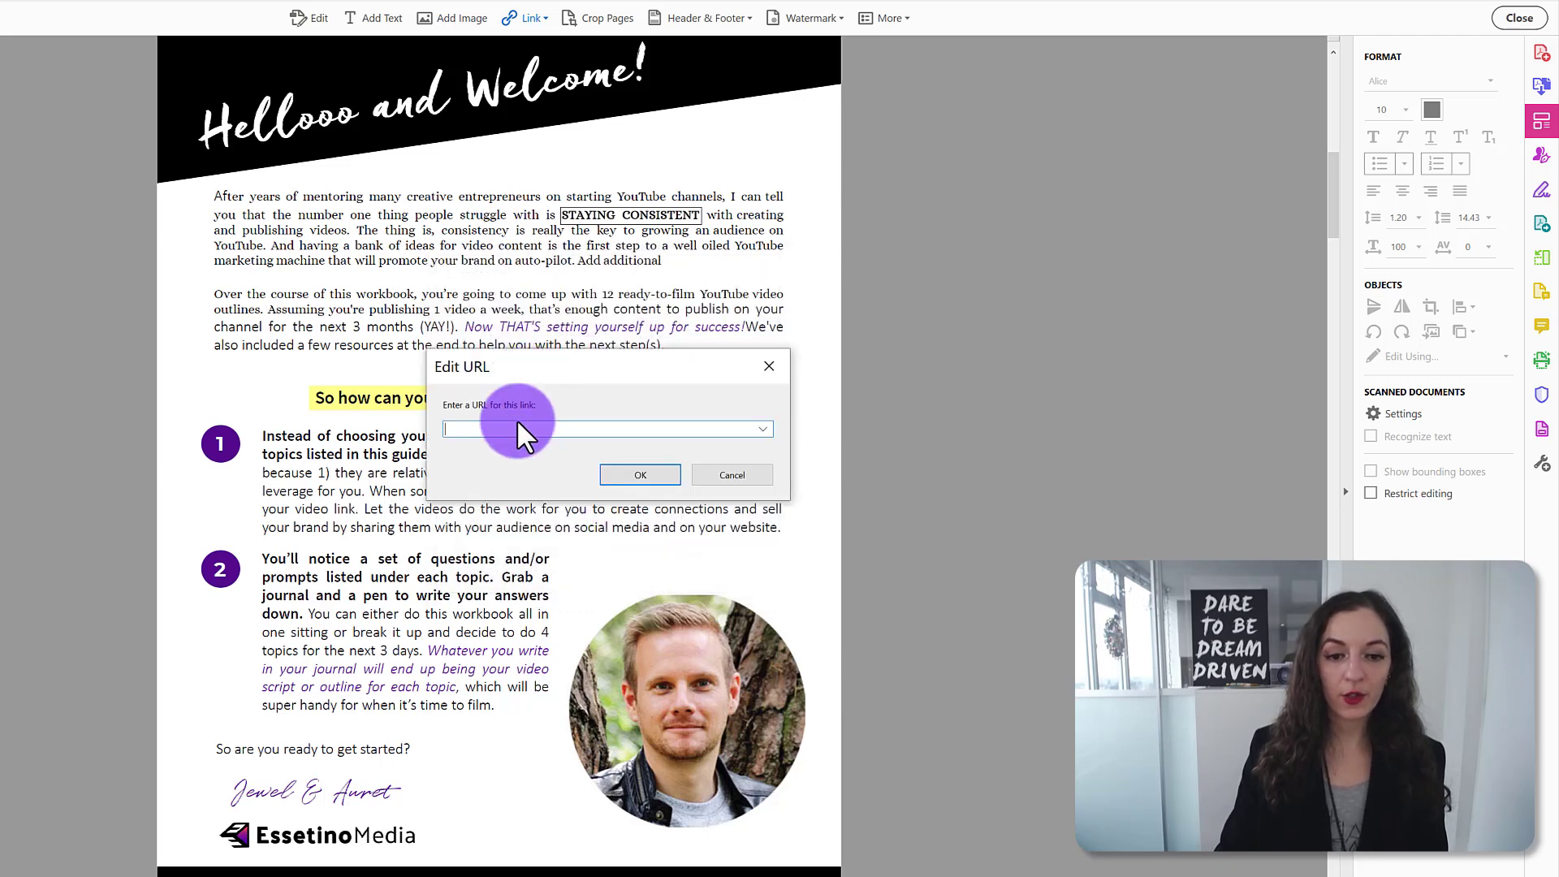
text(http:)
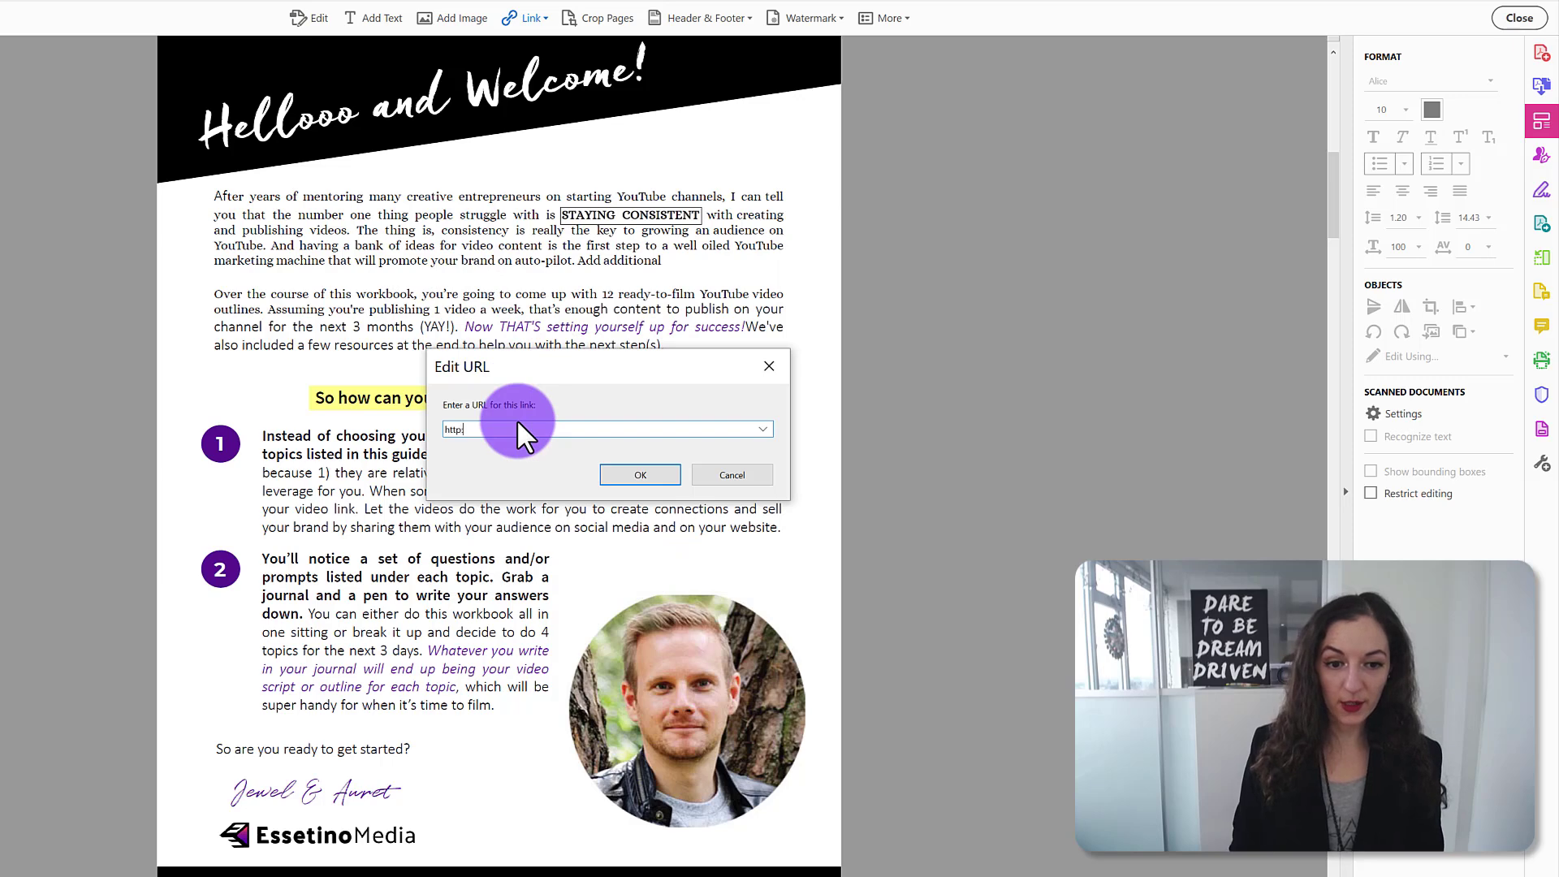
text(//google.com)
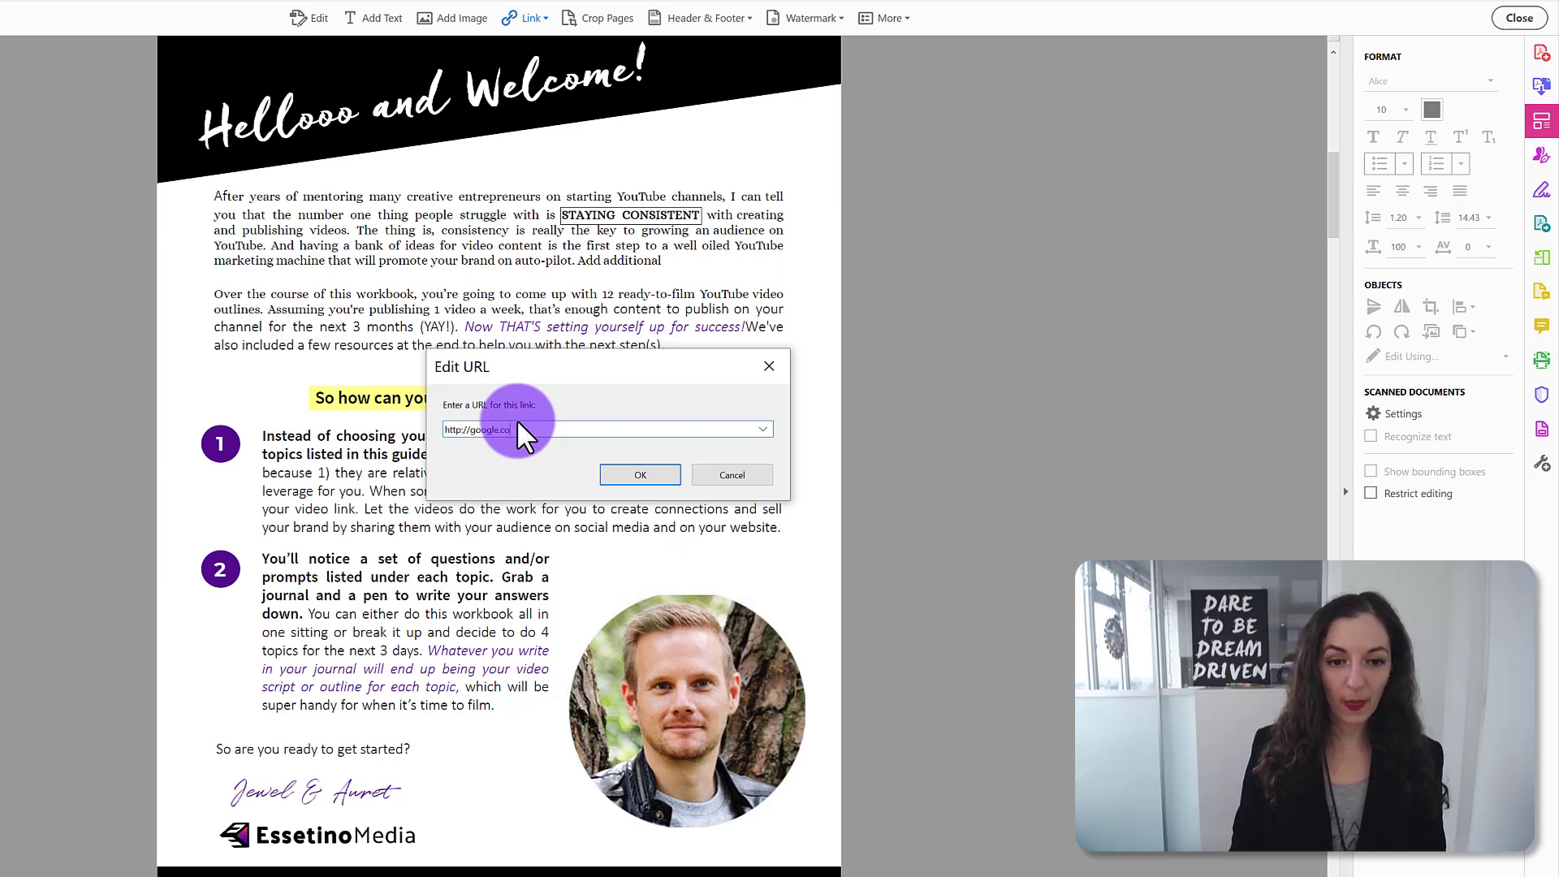
key(Return)
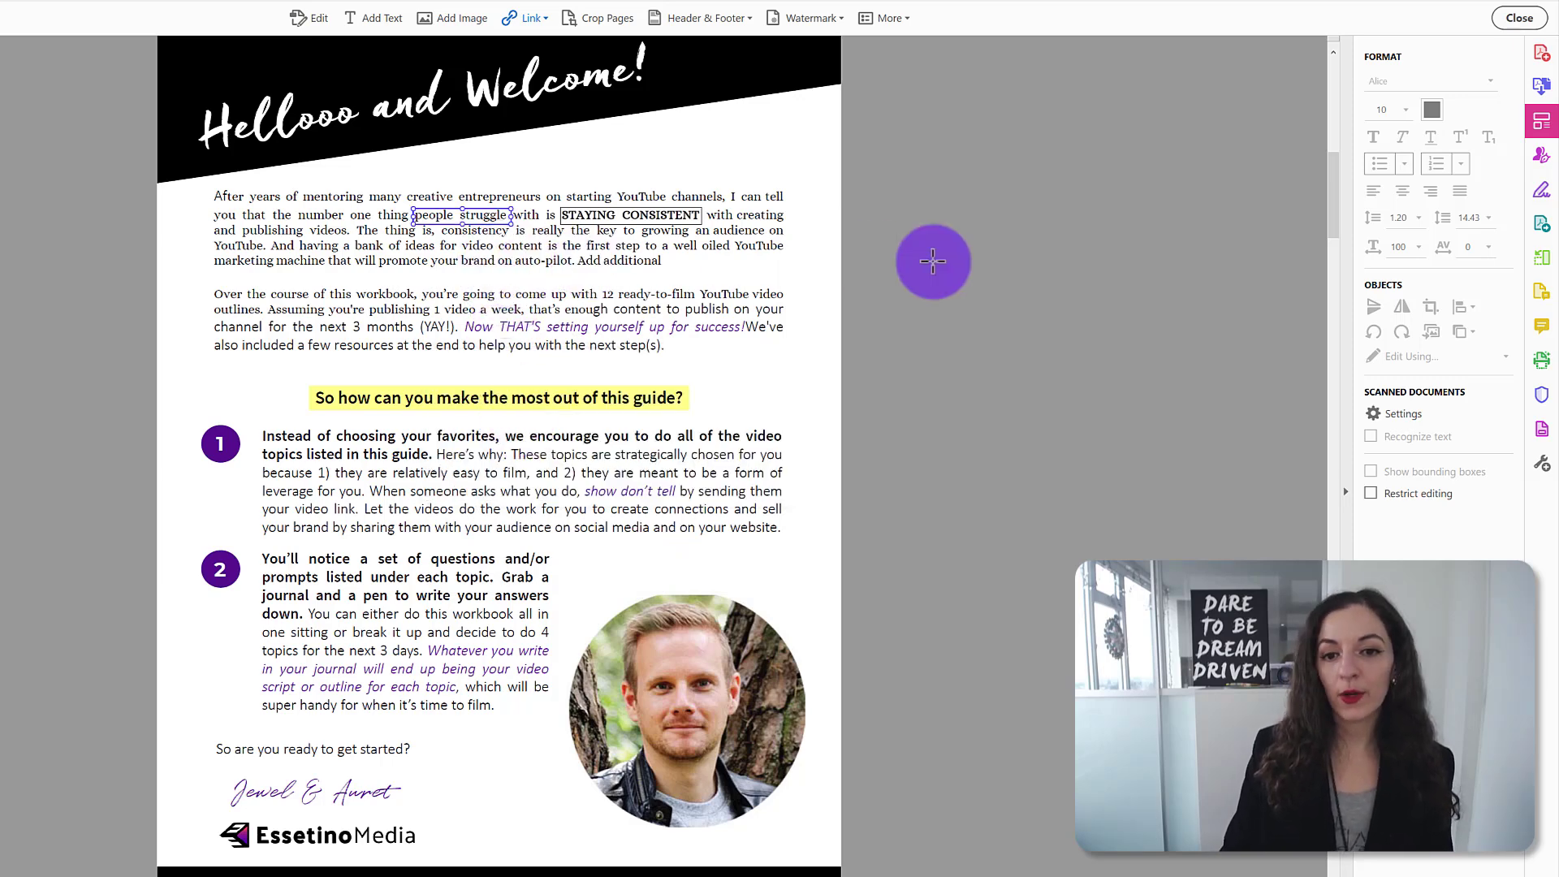
click(31, 331)
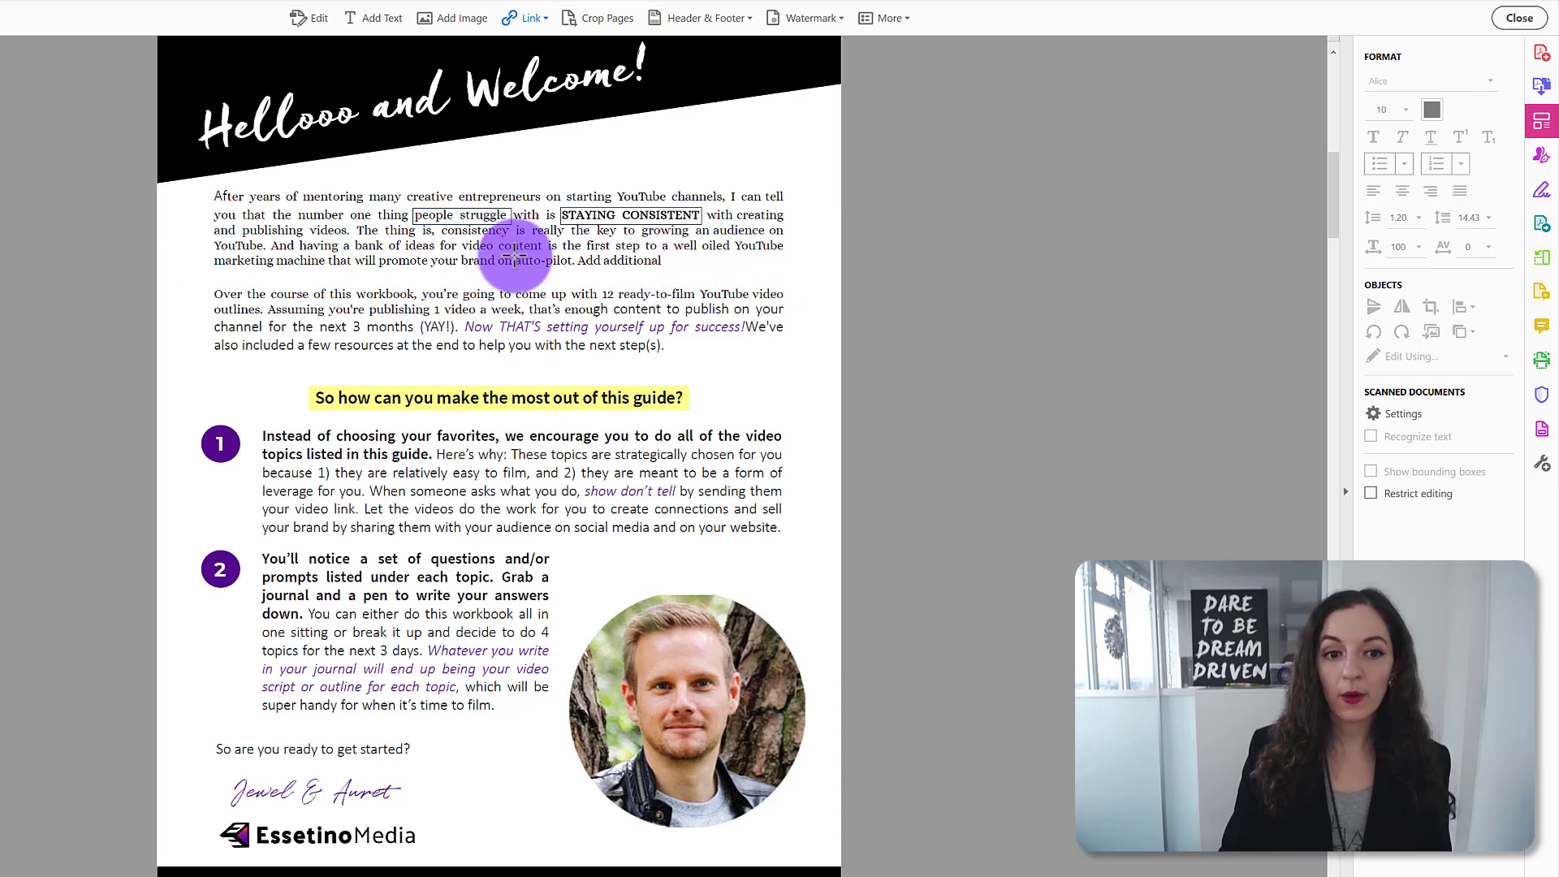
click(1515, 11)
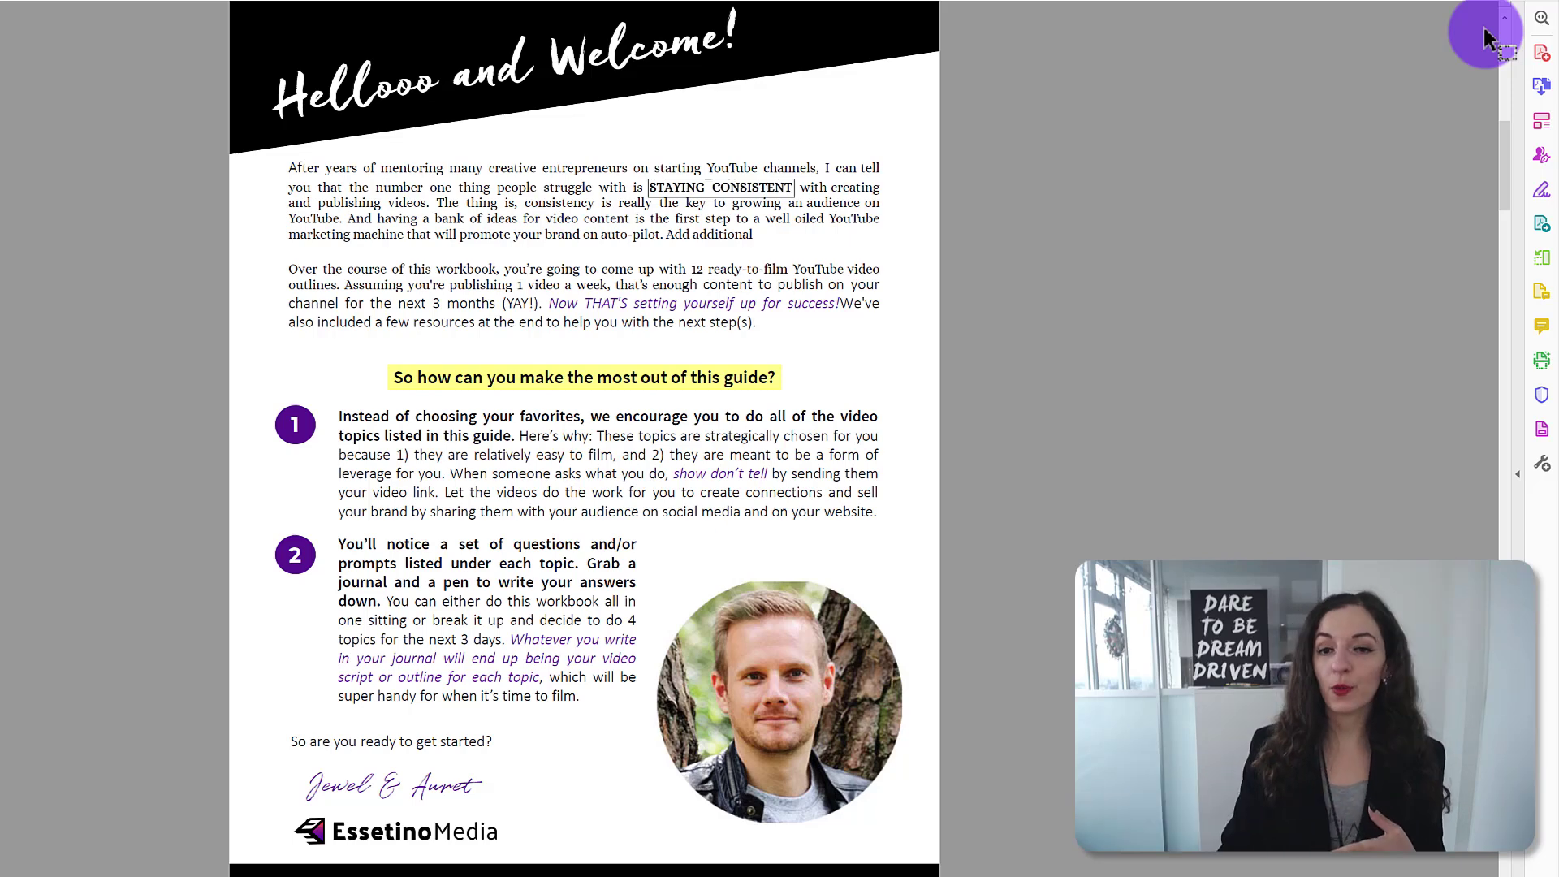
click(1540, 120)
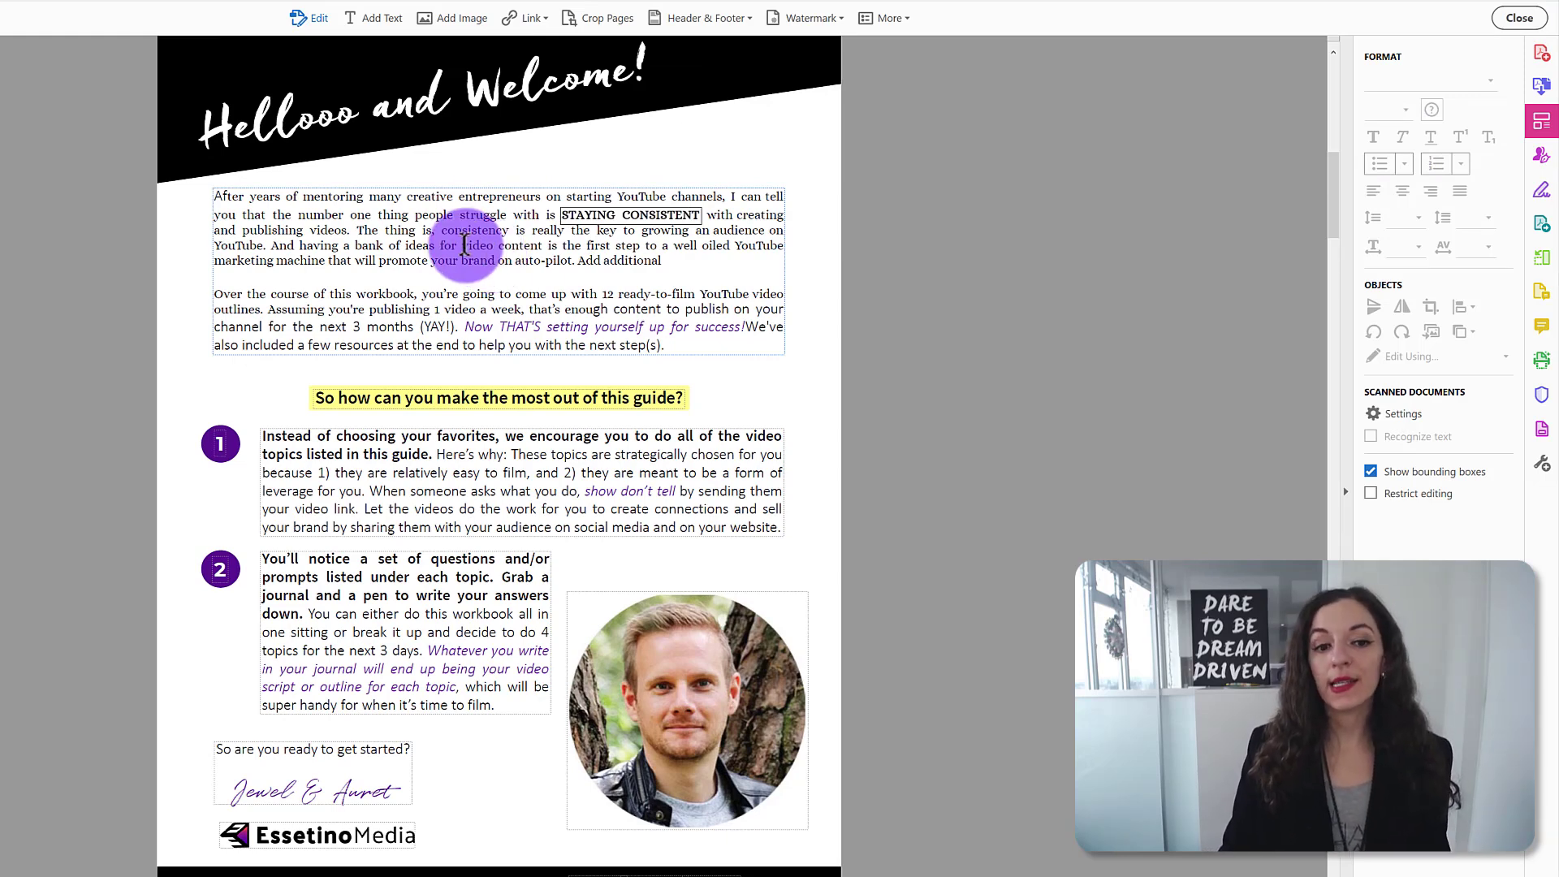
- Compare the fonts of the first paragraph and the item 1 paragraph in the Format panel
click(498, 254)
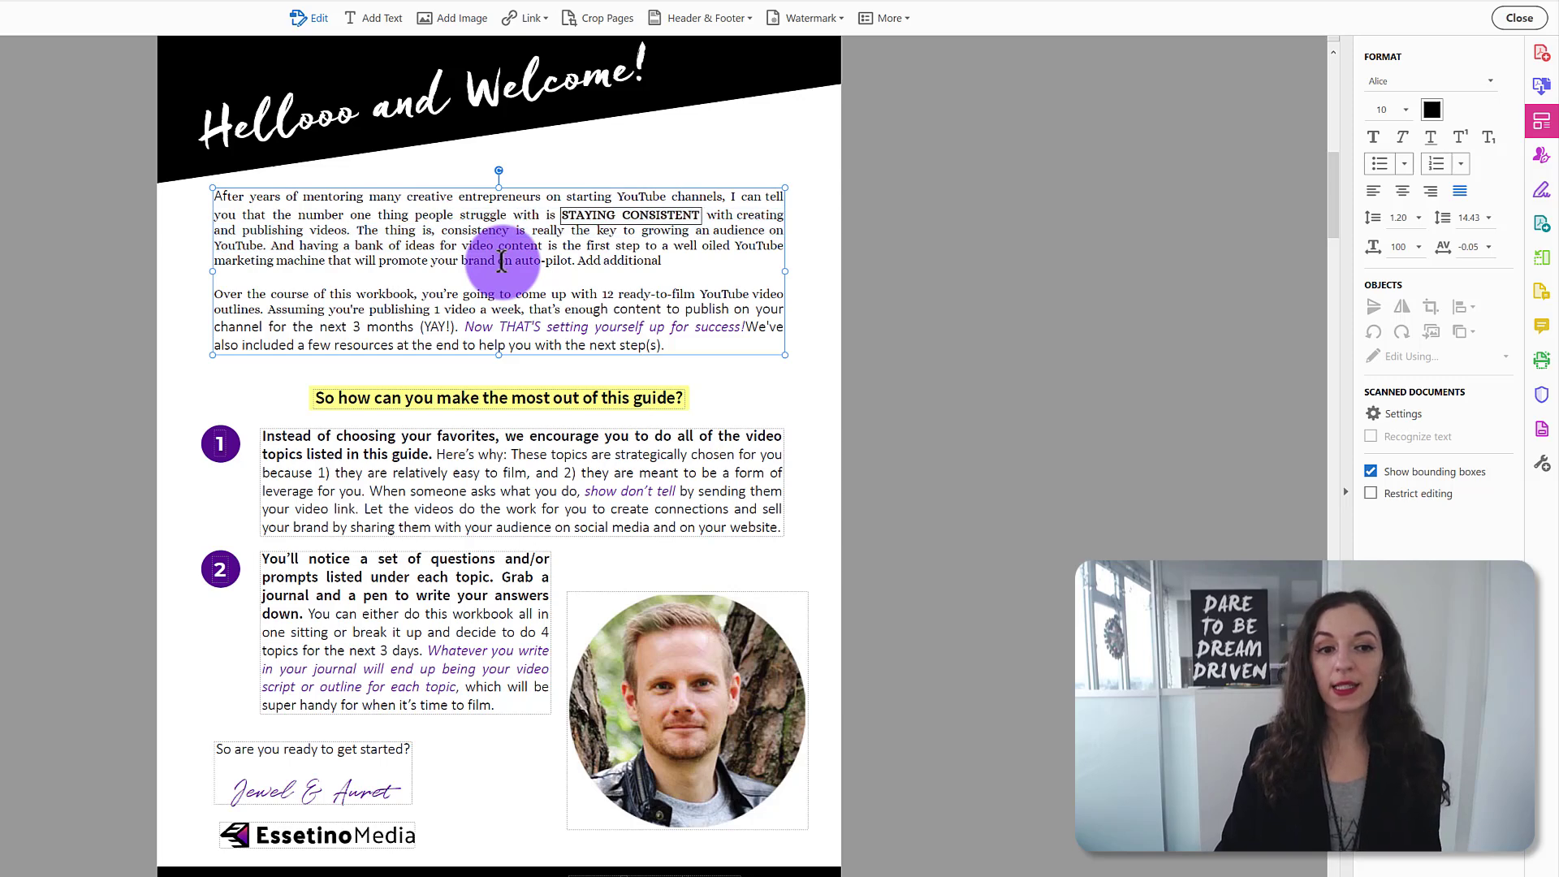
click(511, 472)
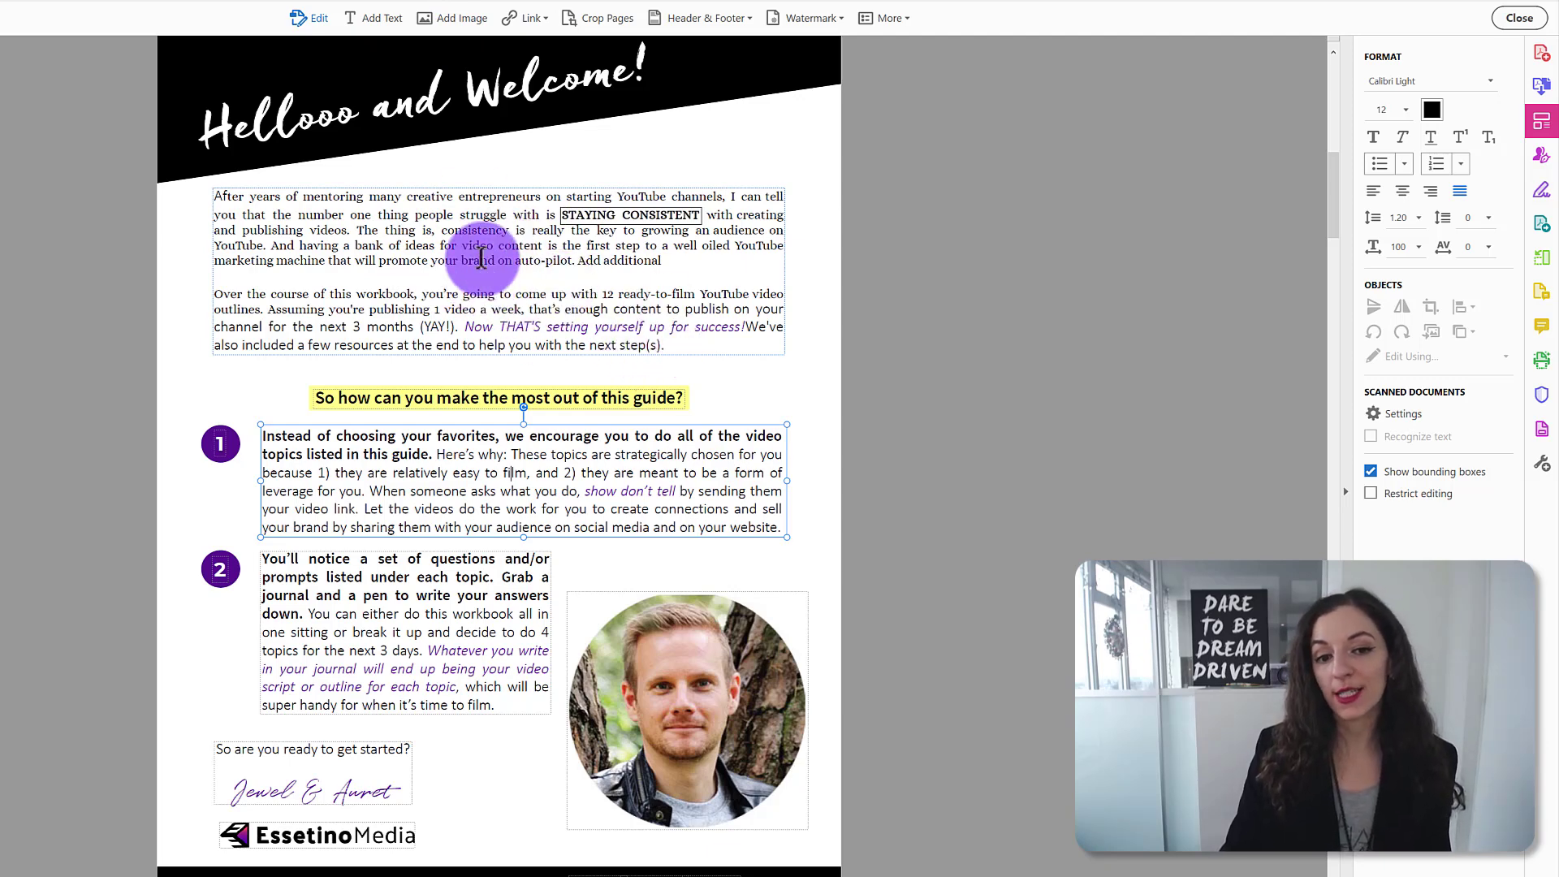
- Add a text box under the welcome heading reading 'Date: January 20, 2023'
click(389, 21)
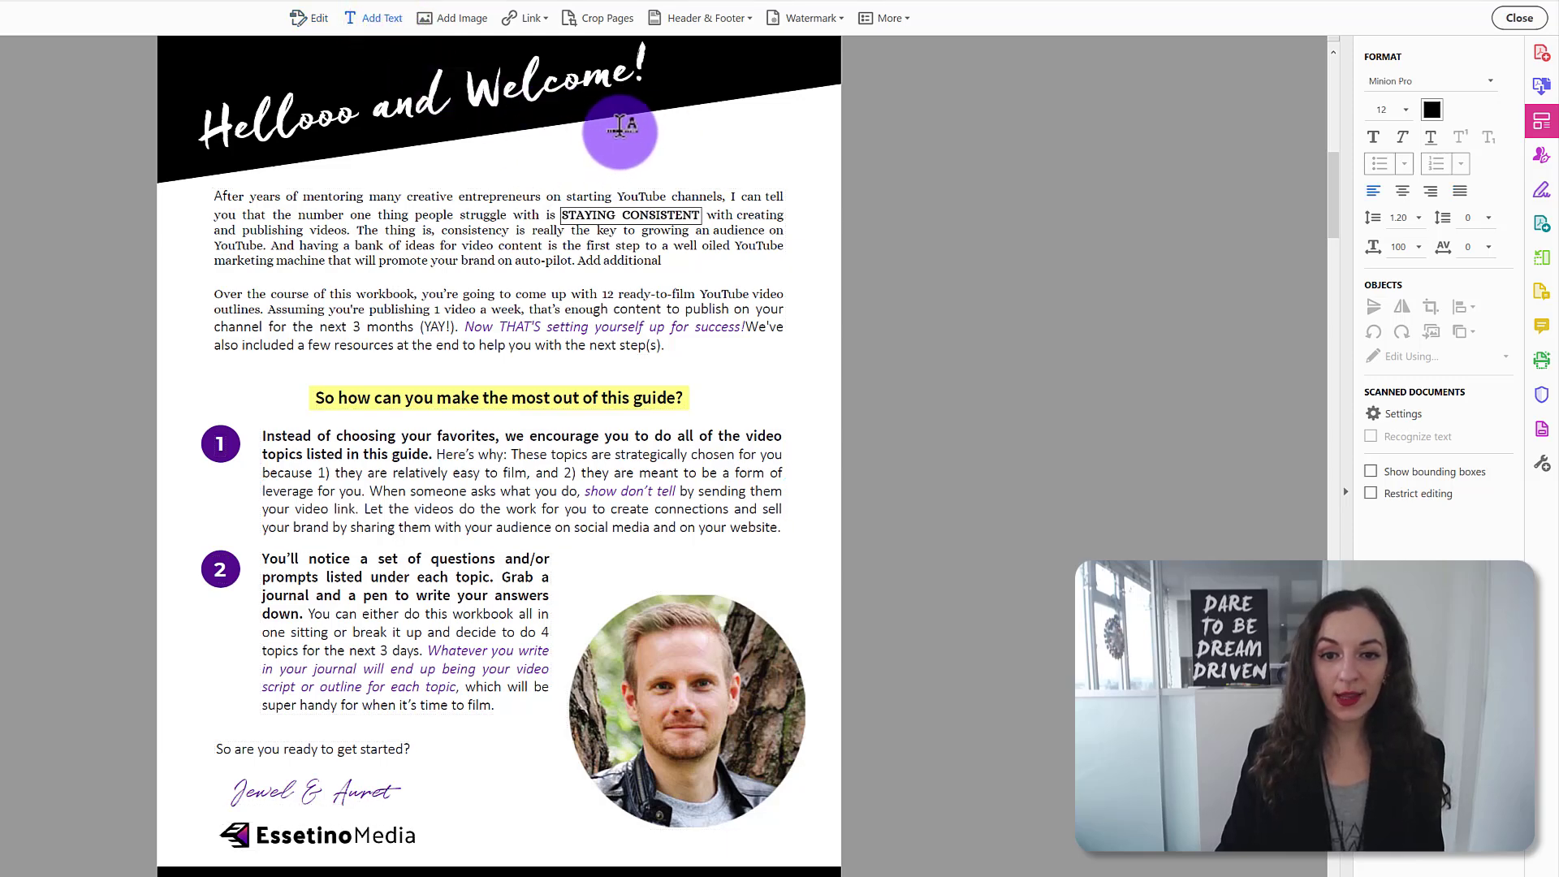
drag(620, 132, 784, 177)
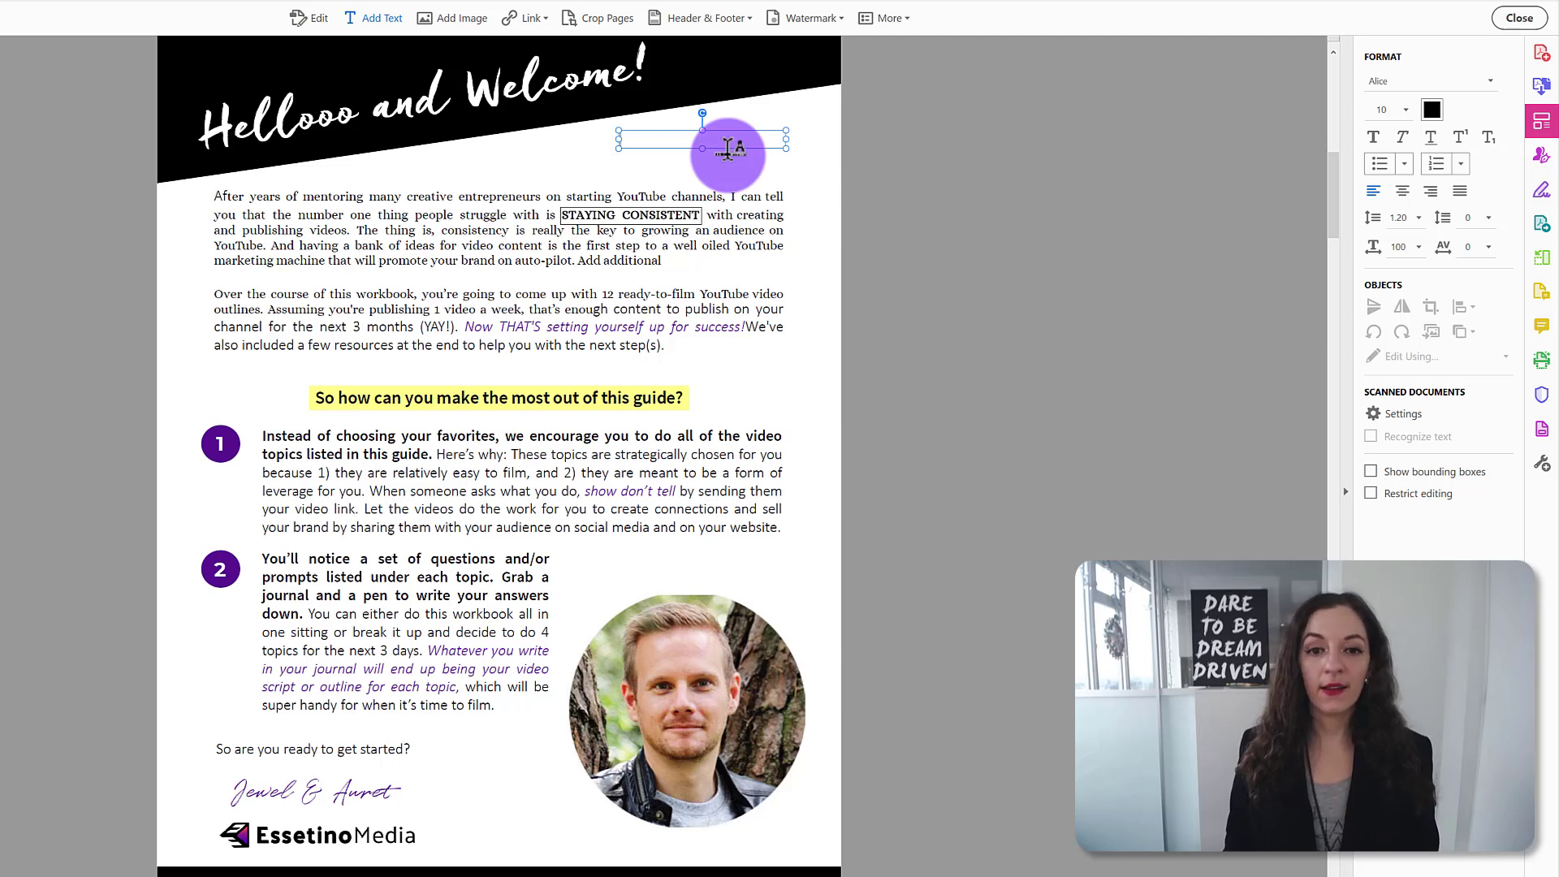
text(Date: )
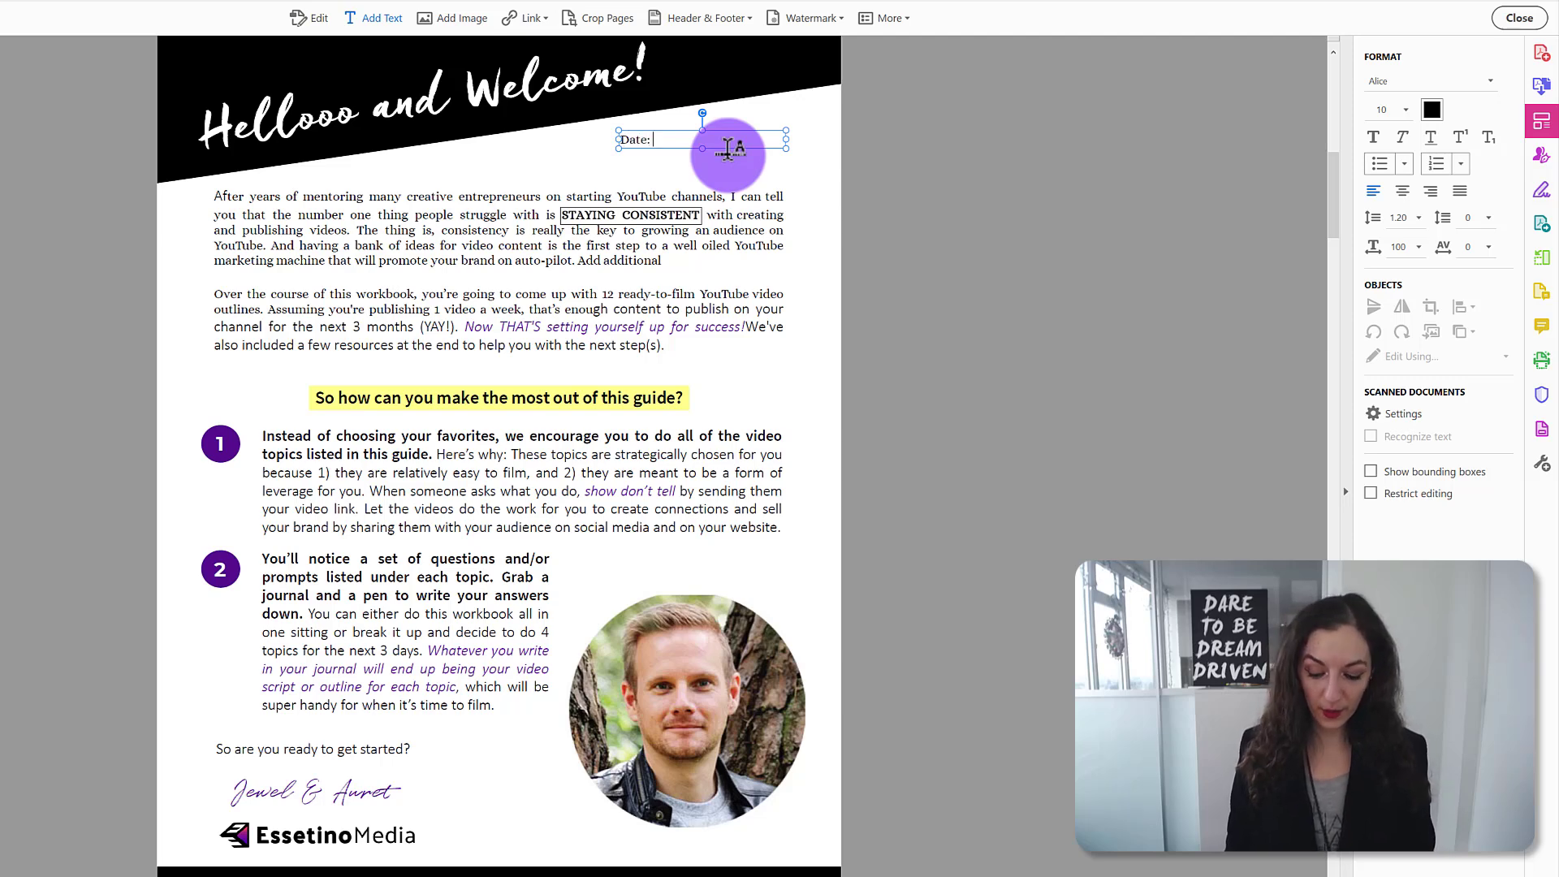
text(January, 2)
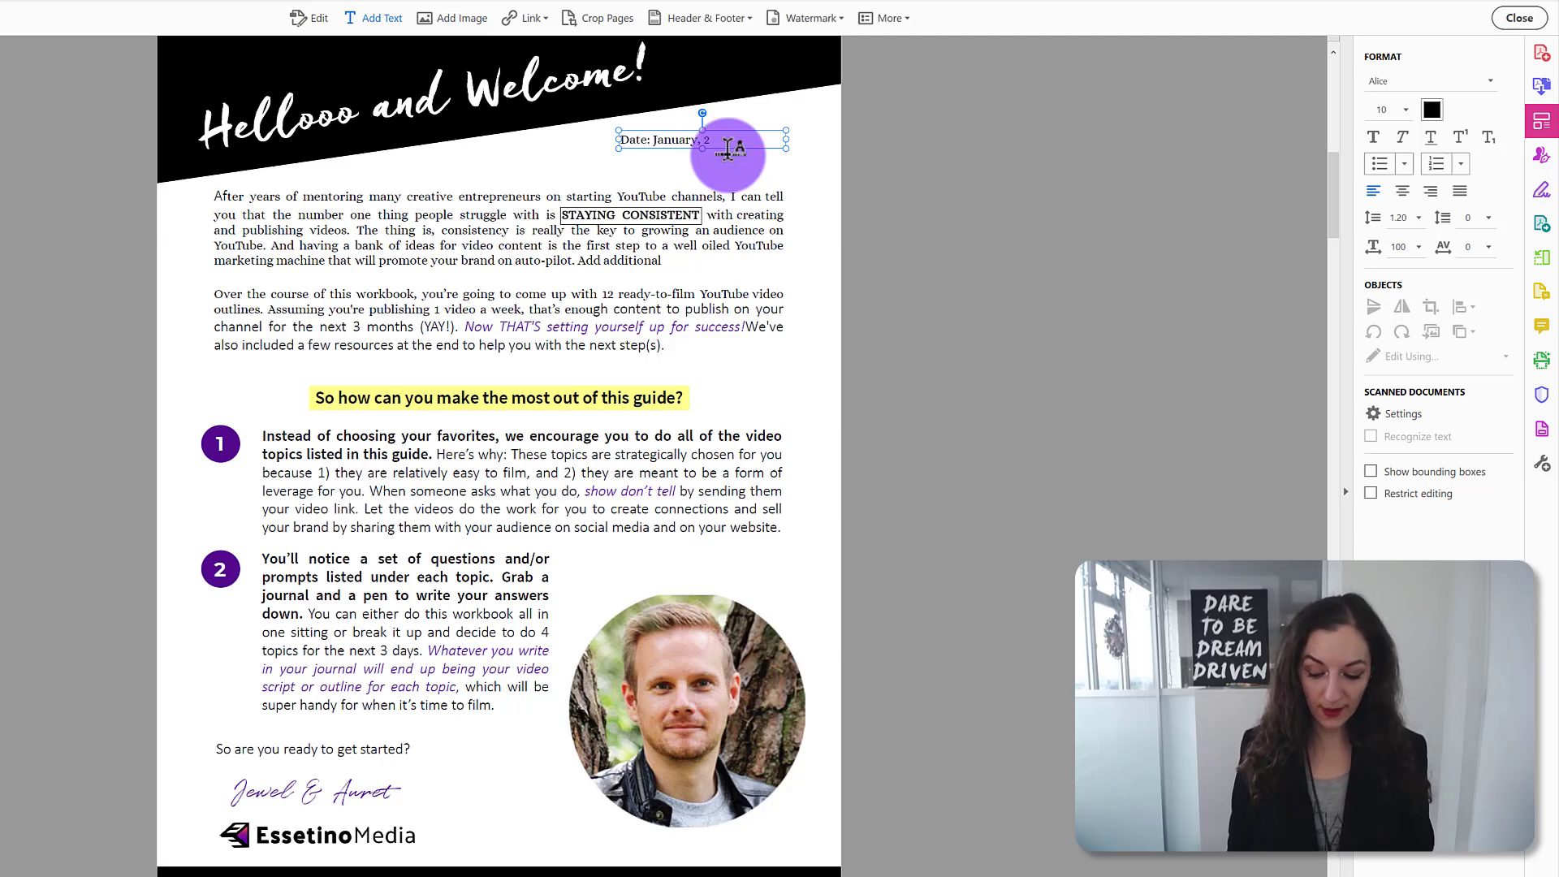
text(0, 20)
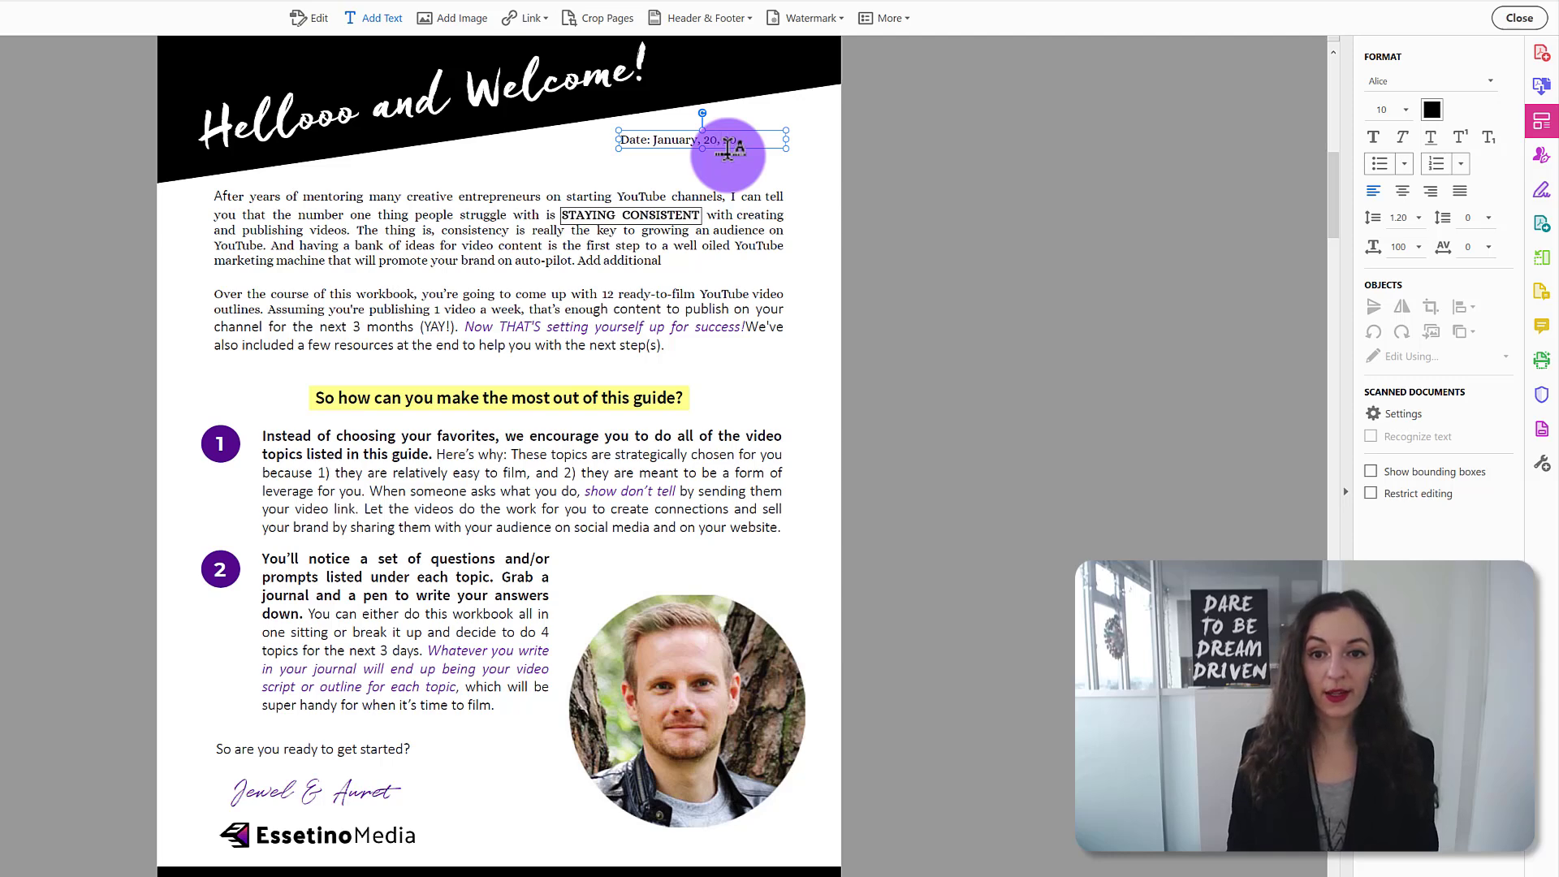
text(23)
key(ctrl+a)
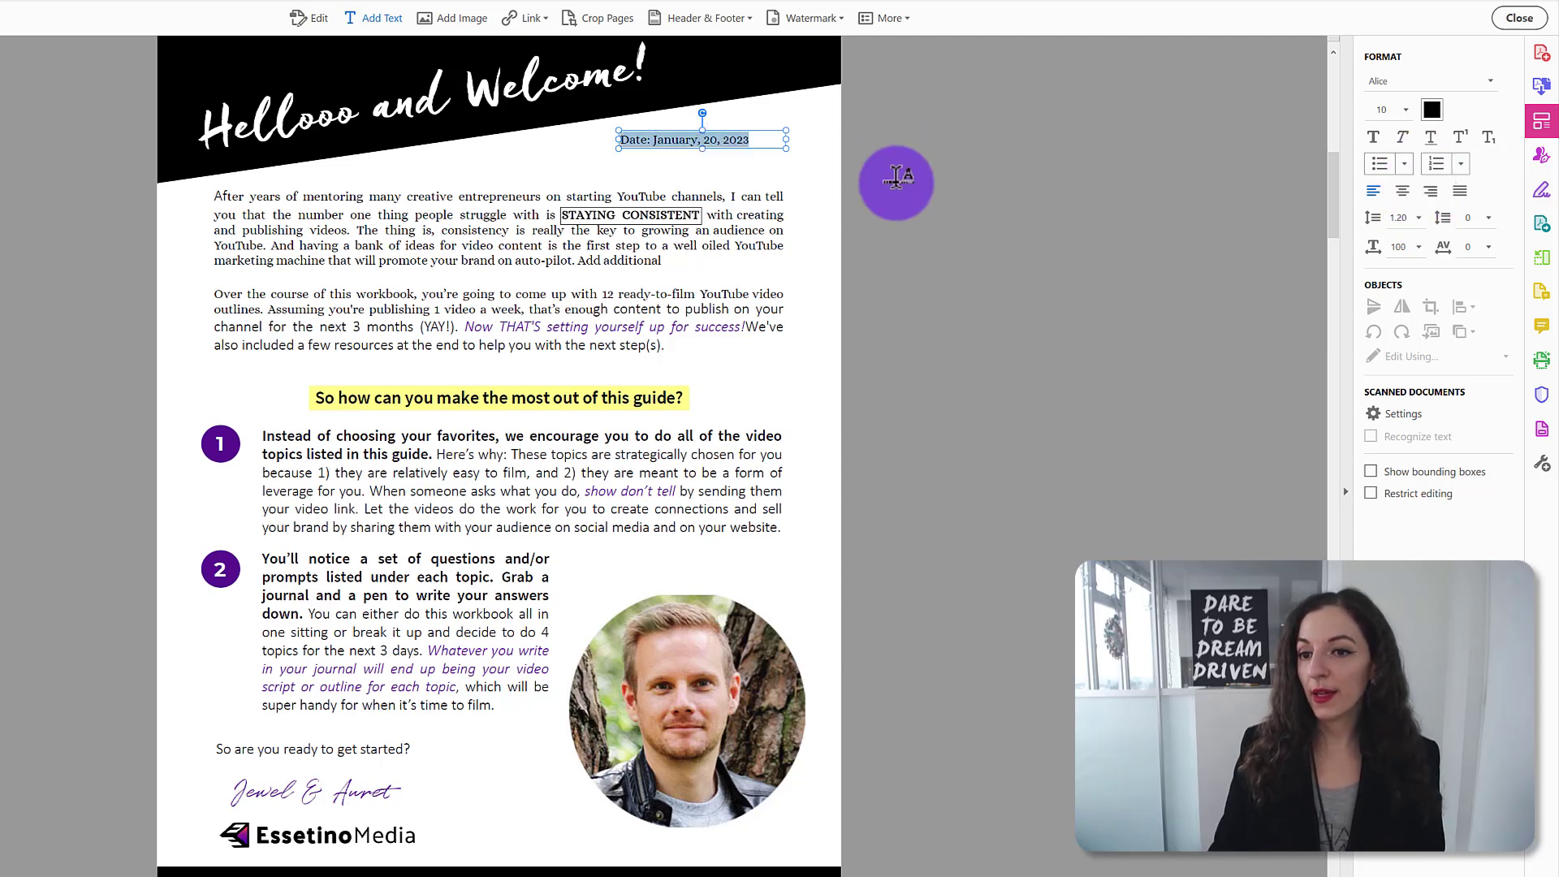
click(713, 138)
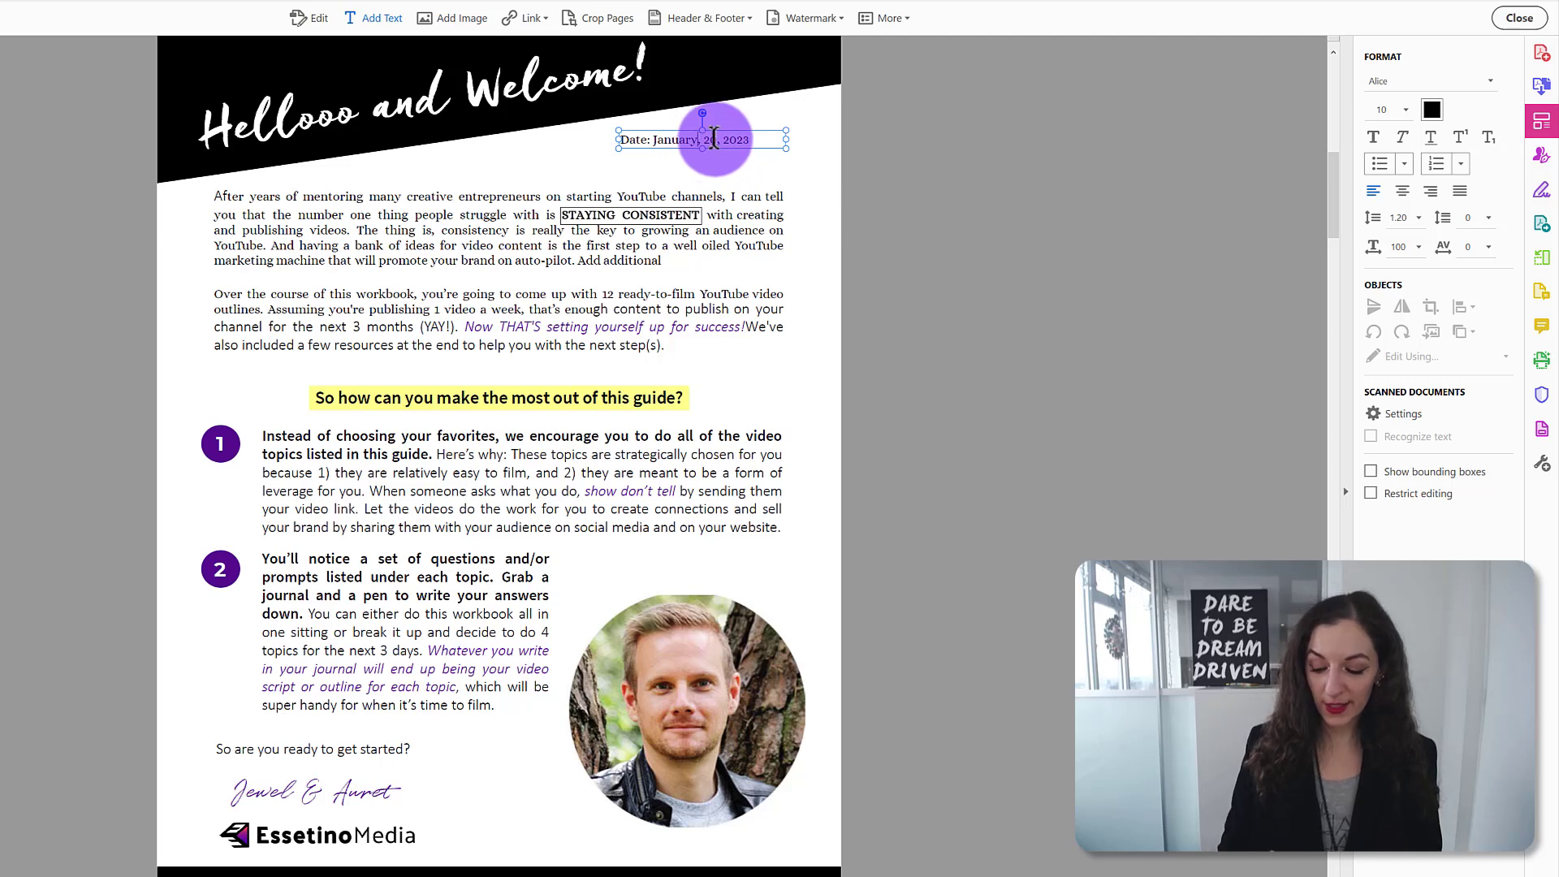
key(ctrl+a)
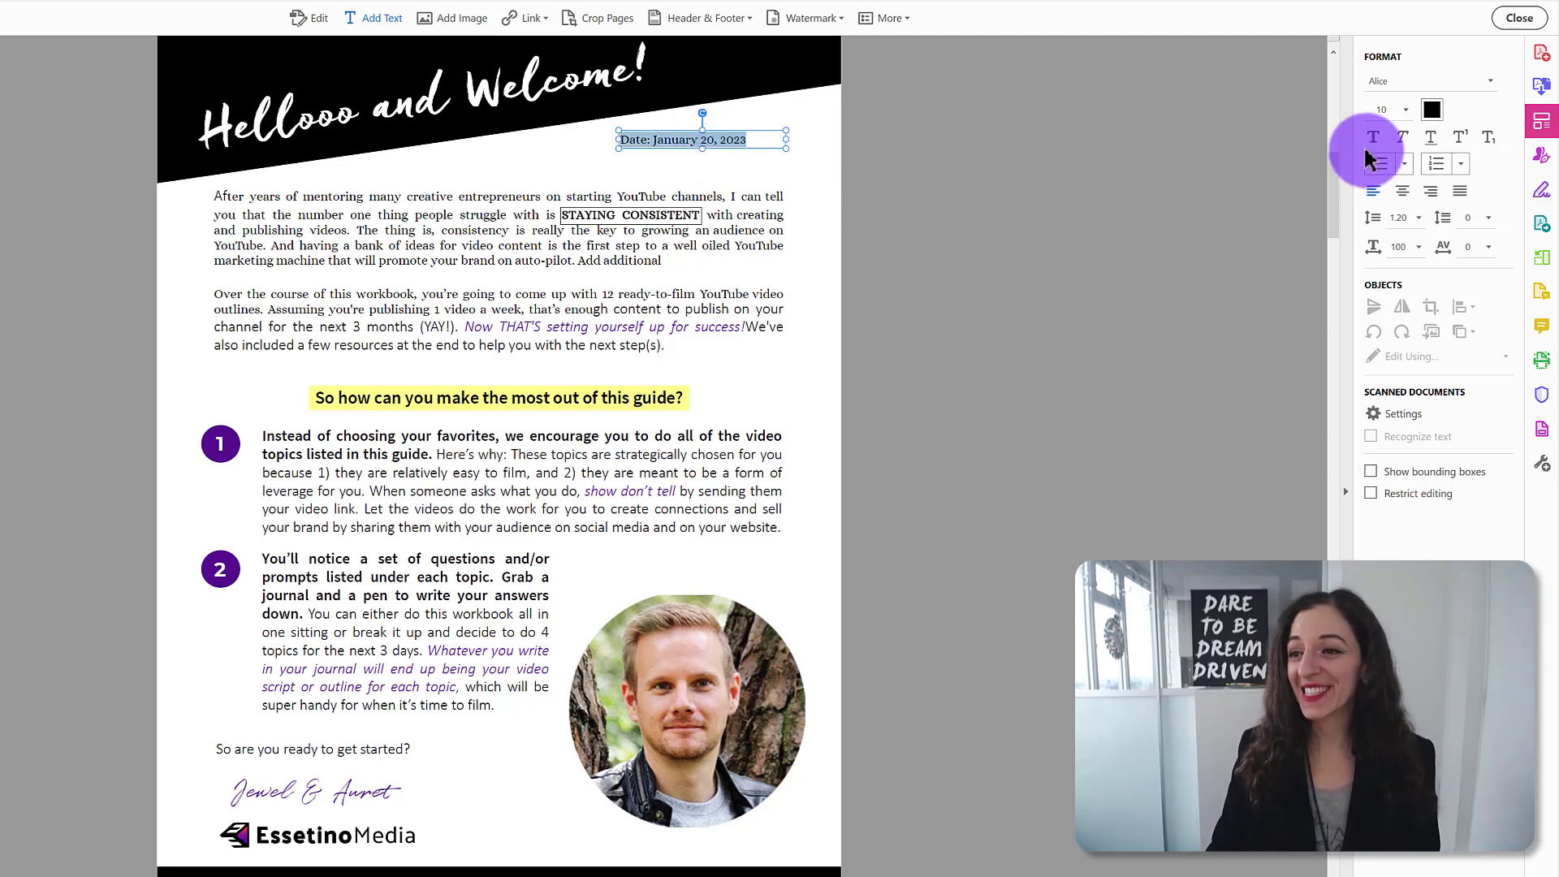
- Set the date line to 16 pt and align its box with the right margin
click(1405, 111)
click(1389, 242)
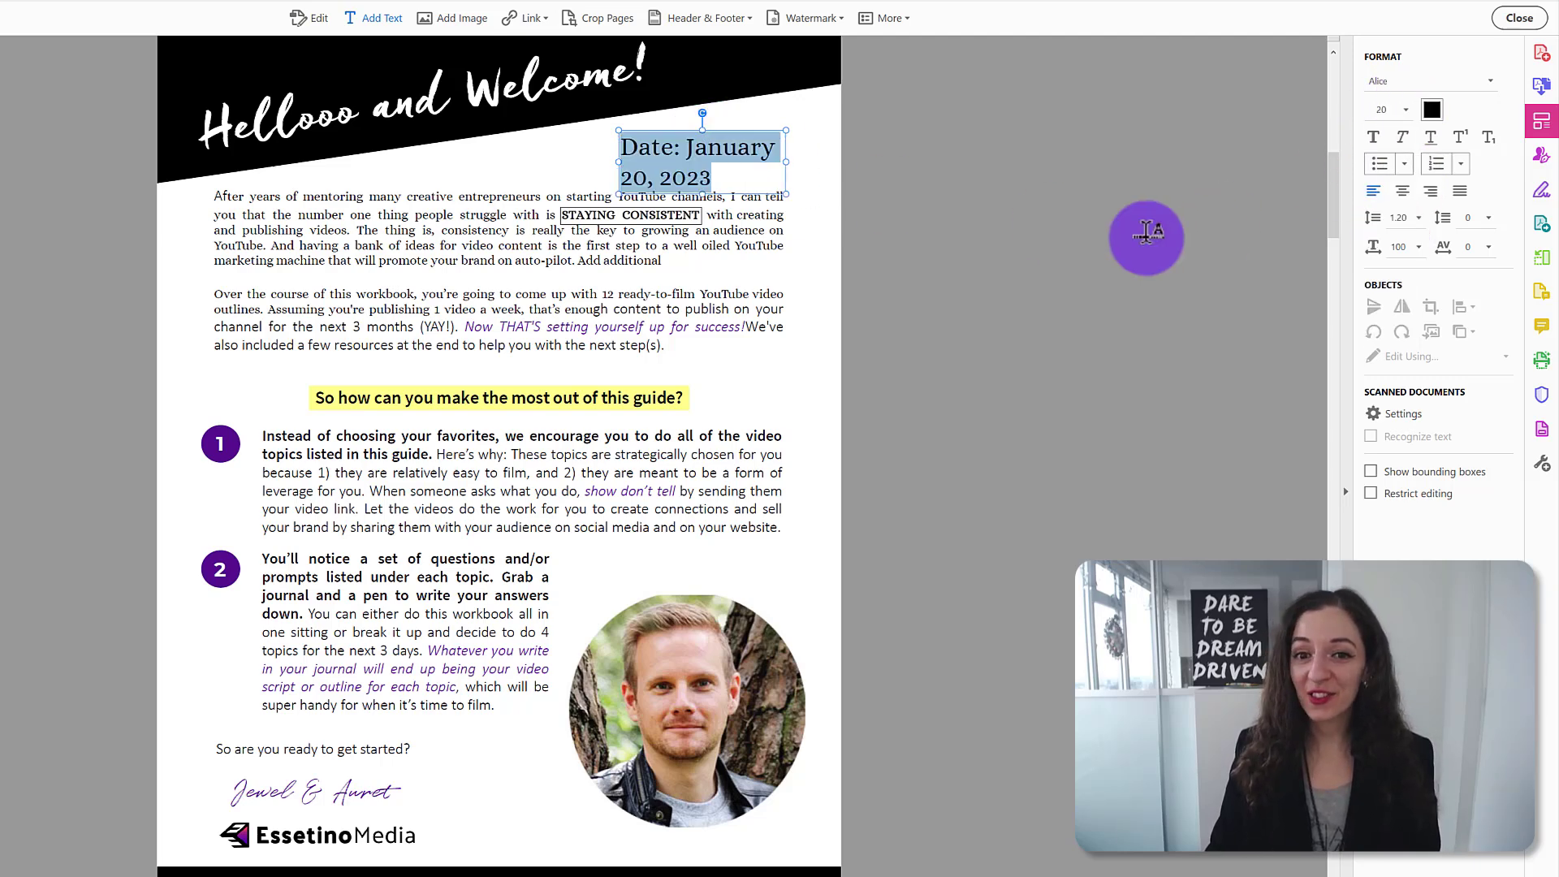
click(1407, 114)
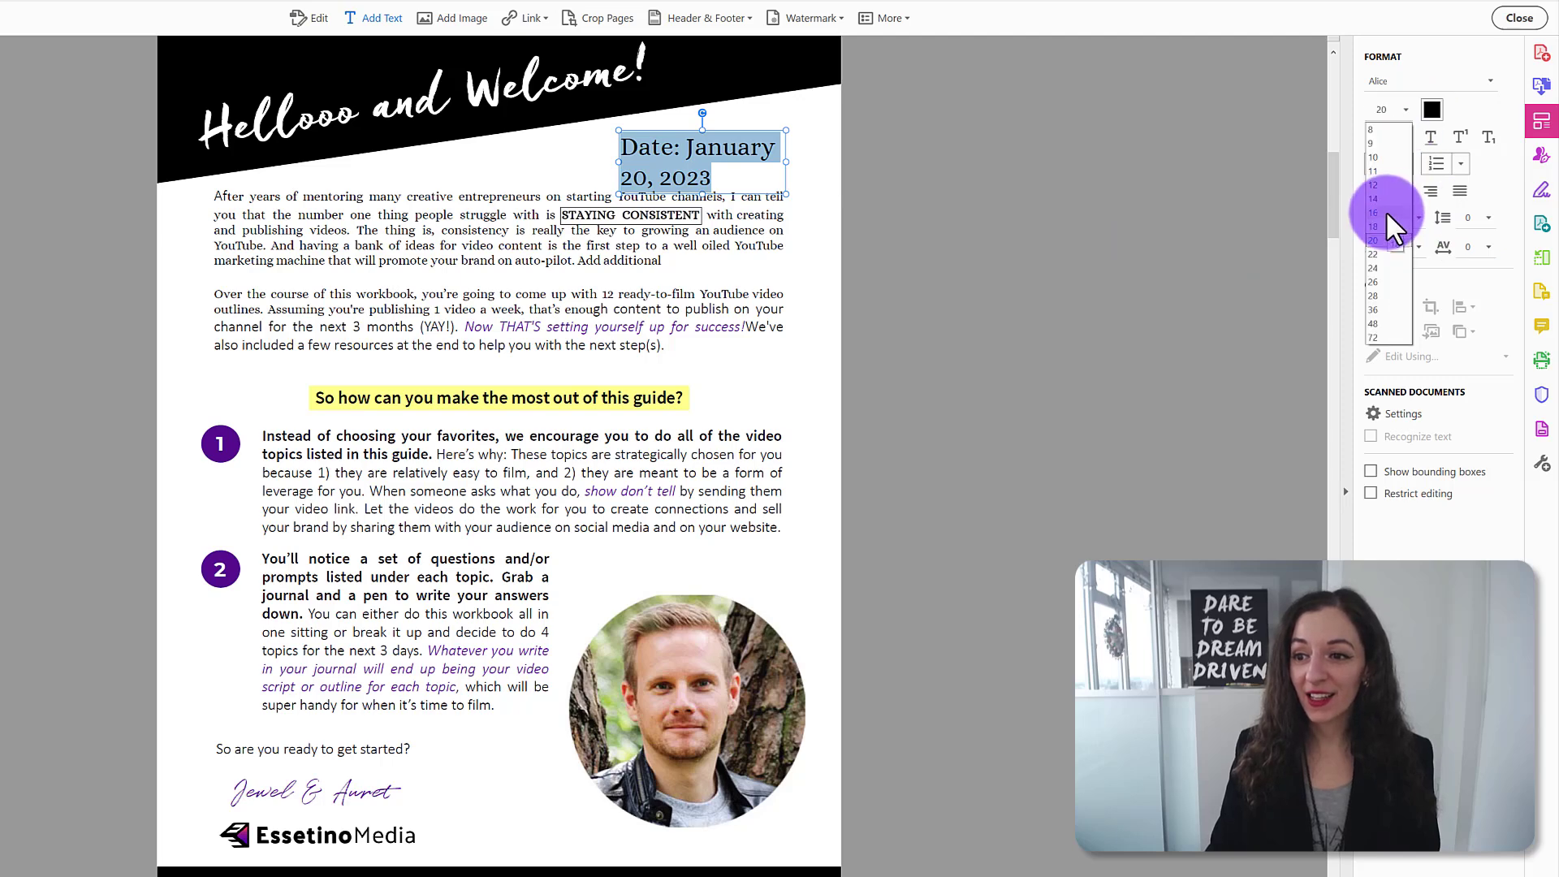
click(1385, 213)
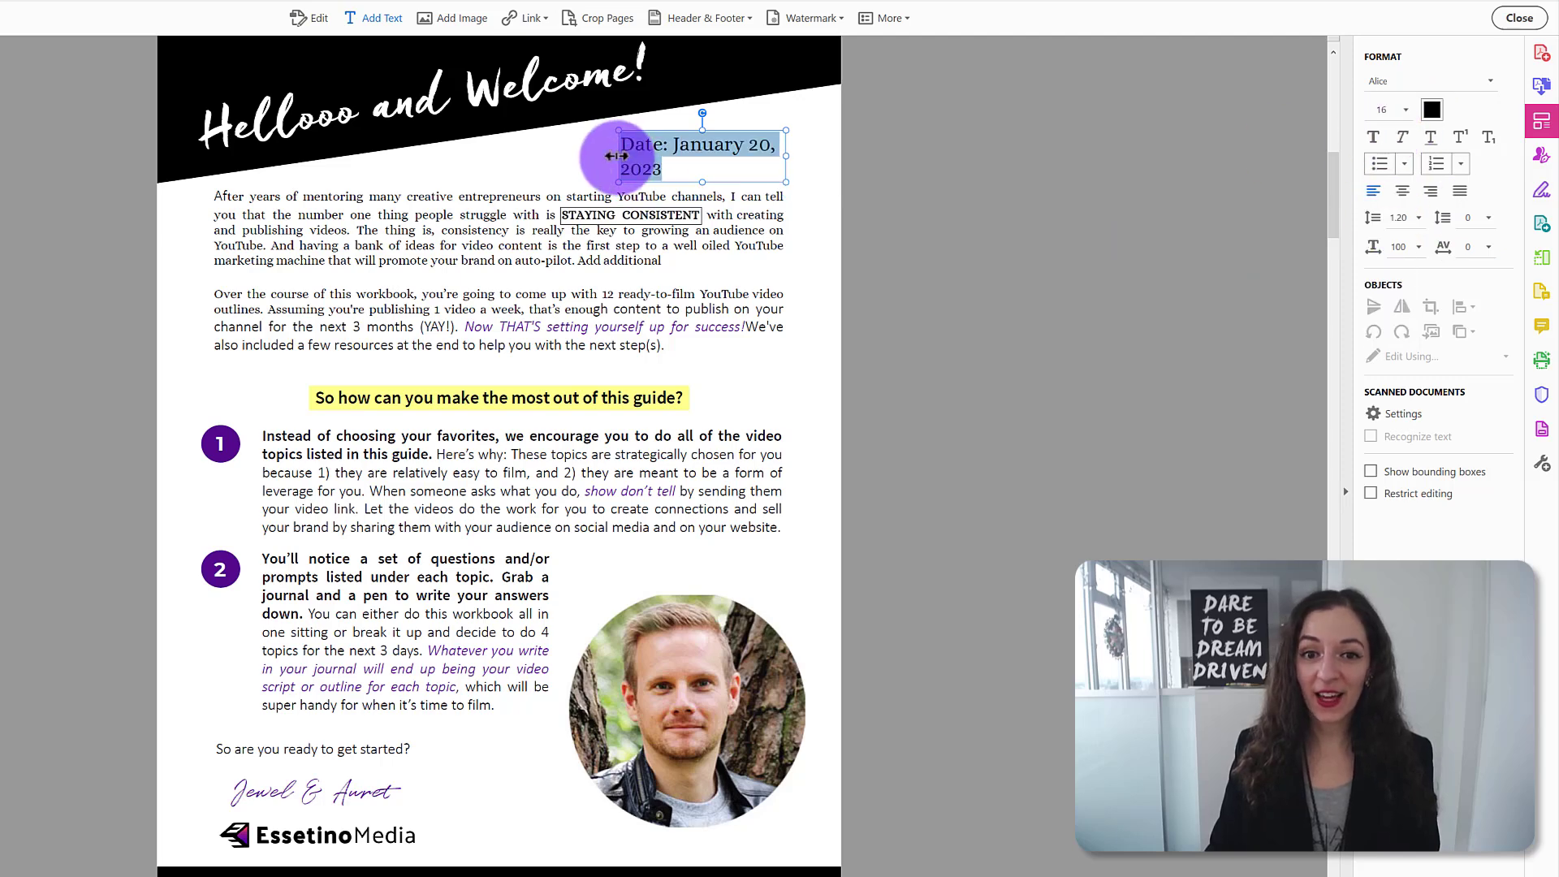
drag(616, 156, 543, 156)
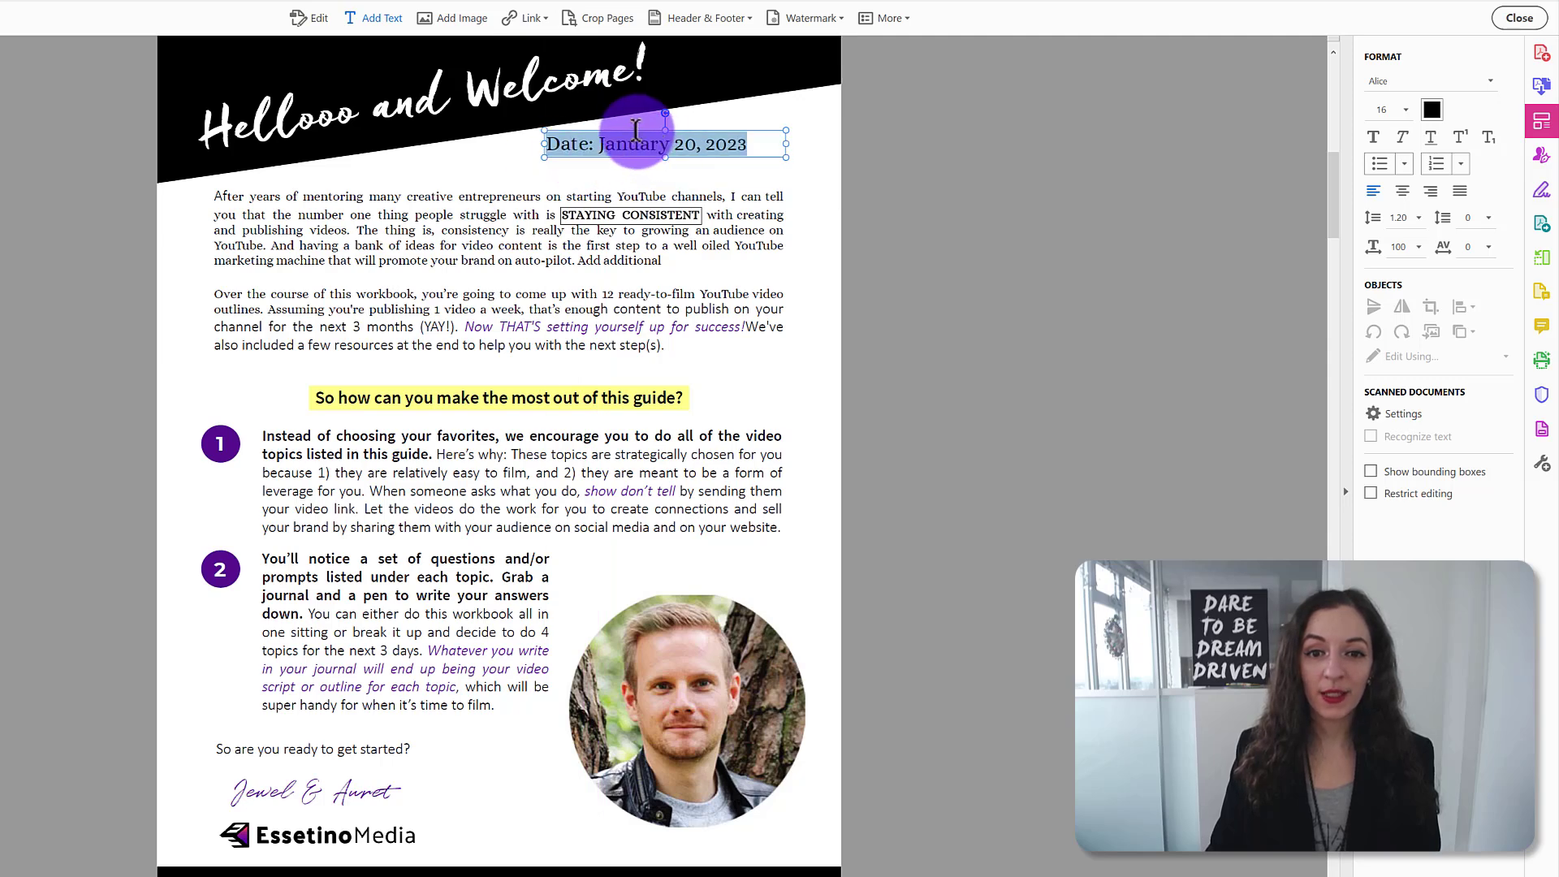
drag(633, 128, 661, 136)
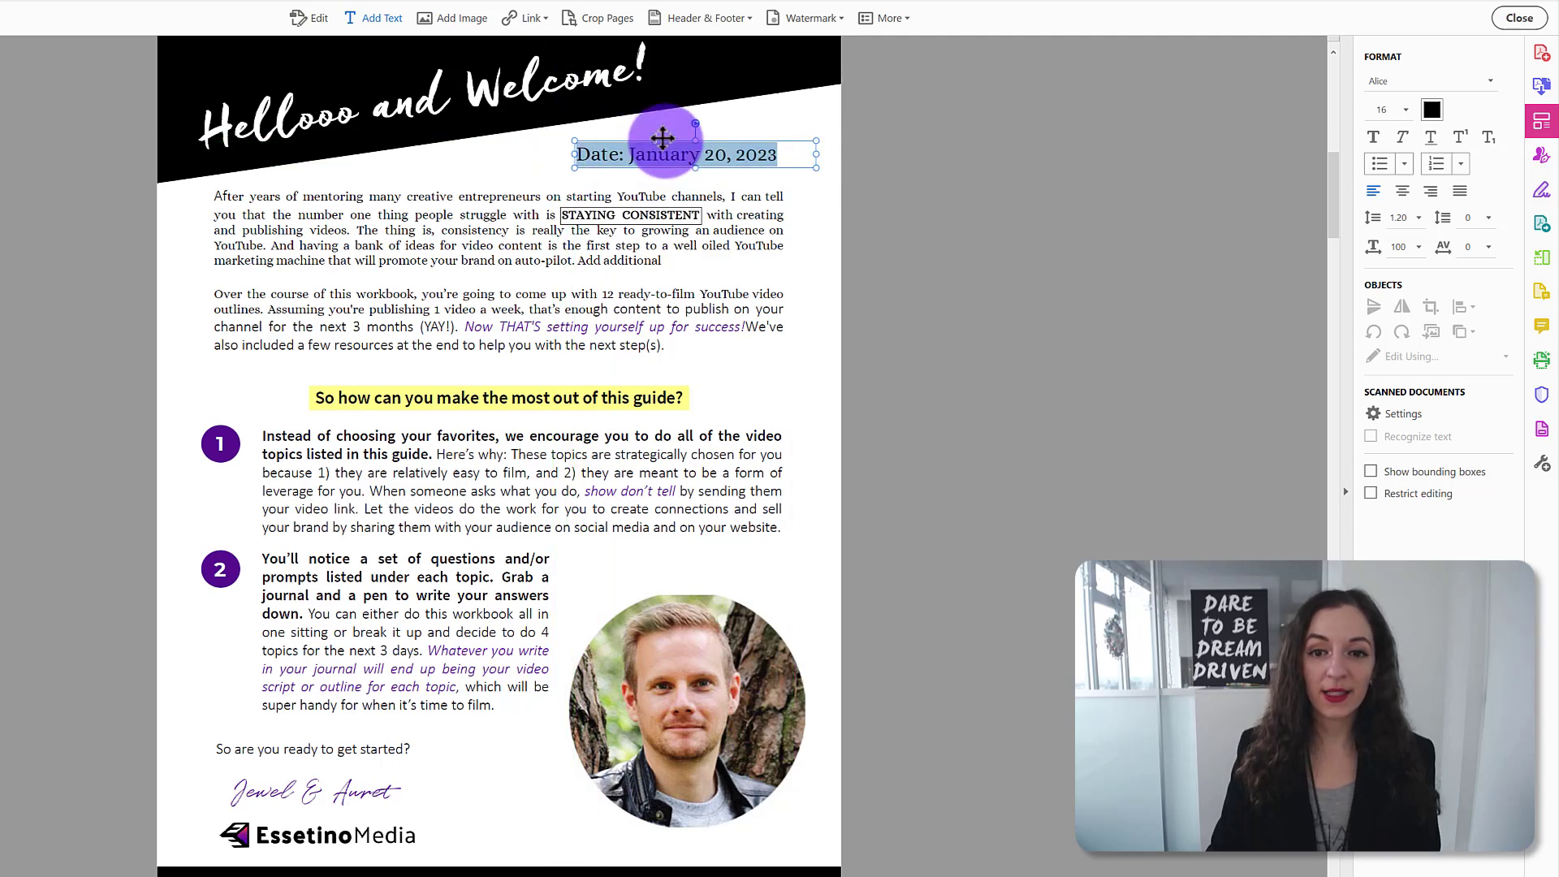
drag(823, 139, 784, 146)
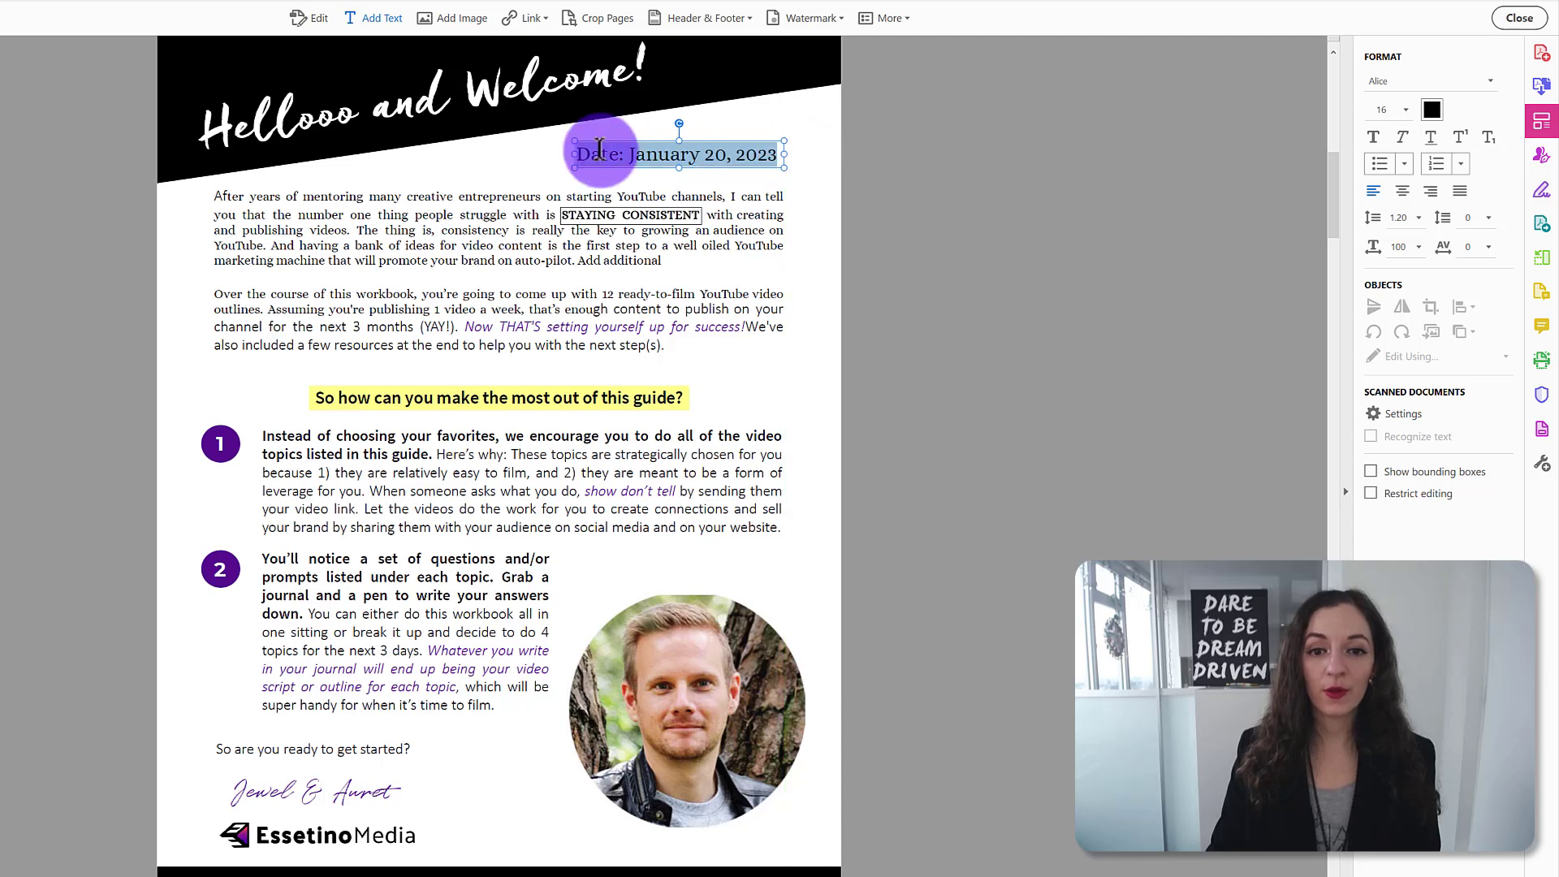
drag(598, 134, 610, 137)
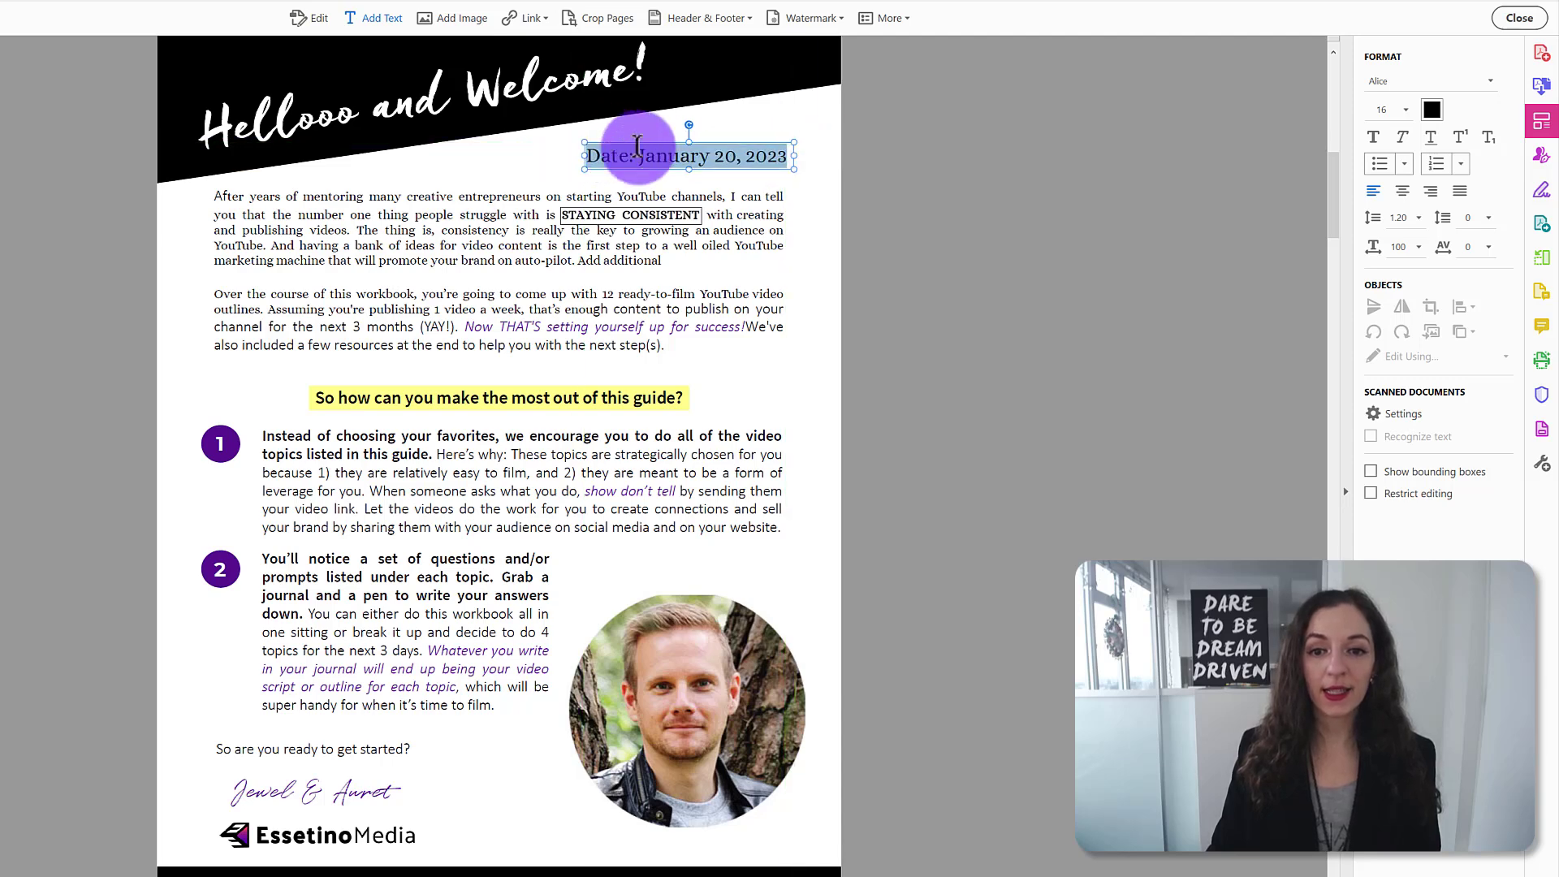
click(539, 170)
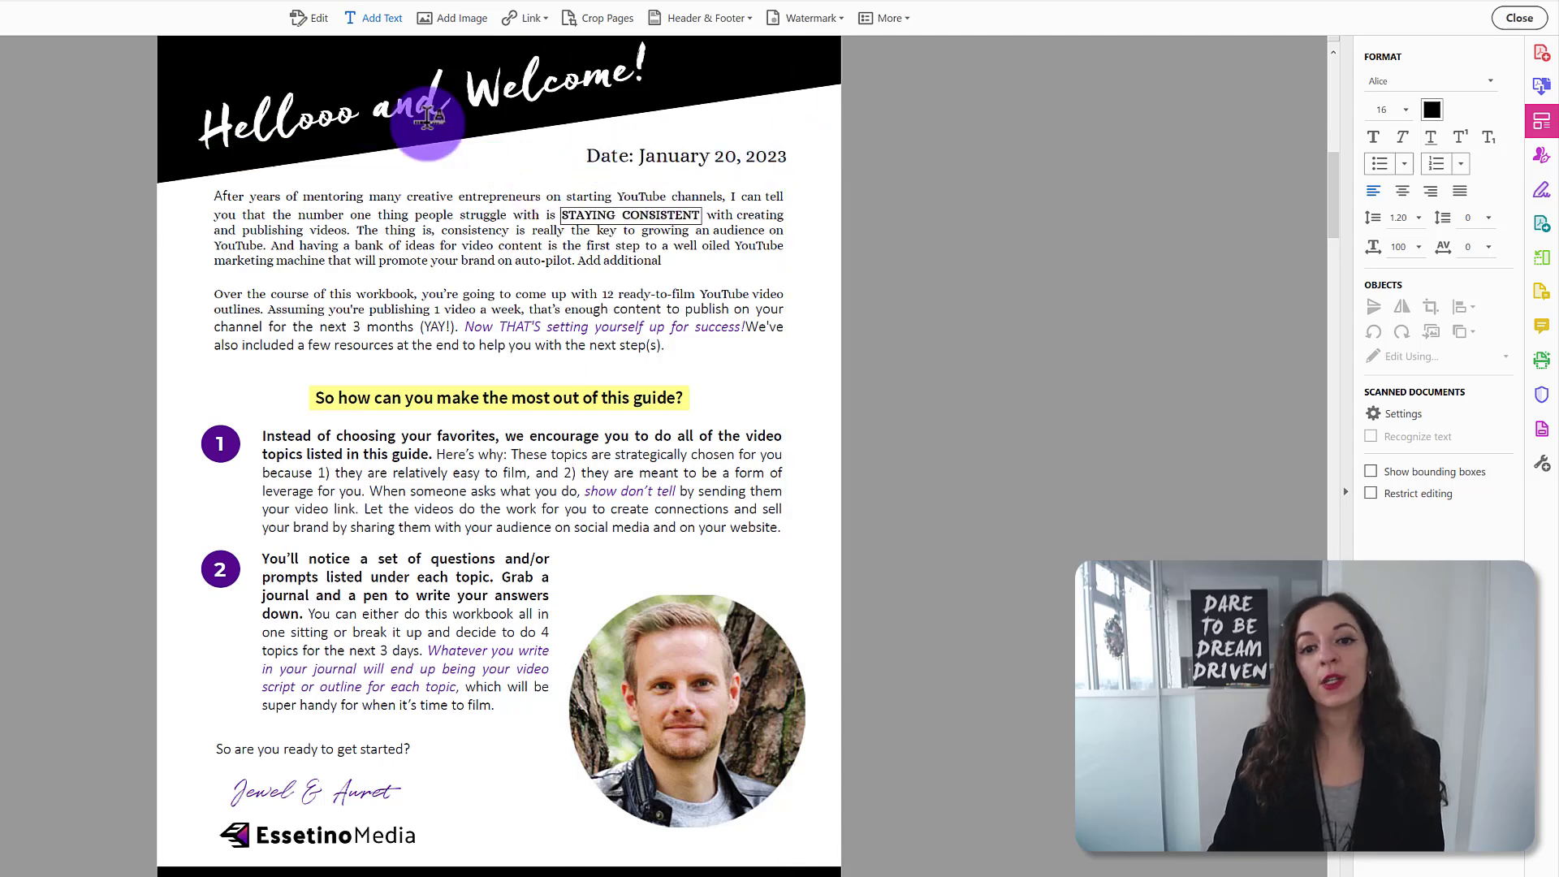
- Insert the five-star rating PNG, shrink and tilt it, and set it atop the round portrait
click(458, 19)
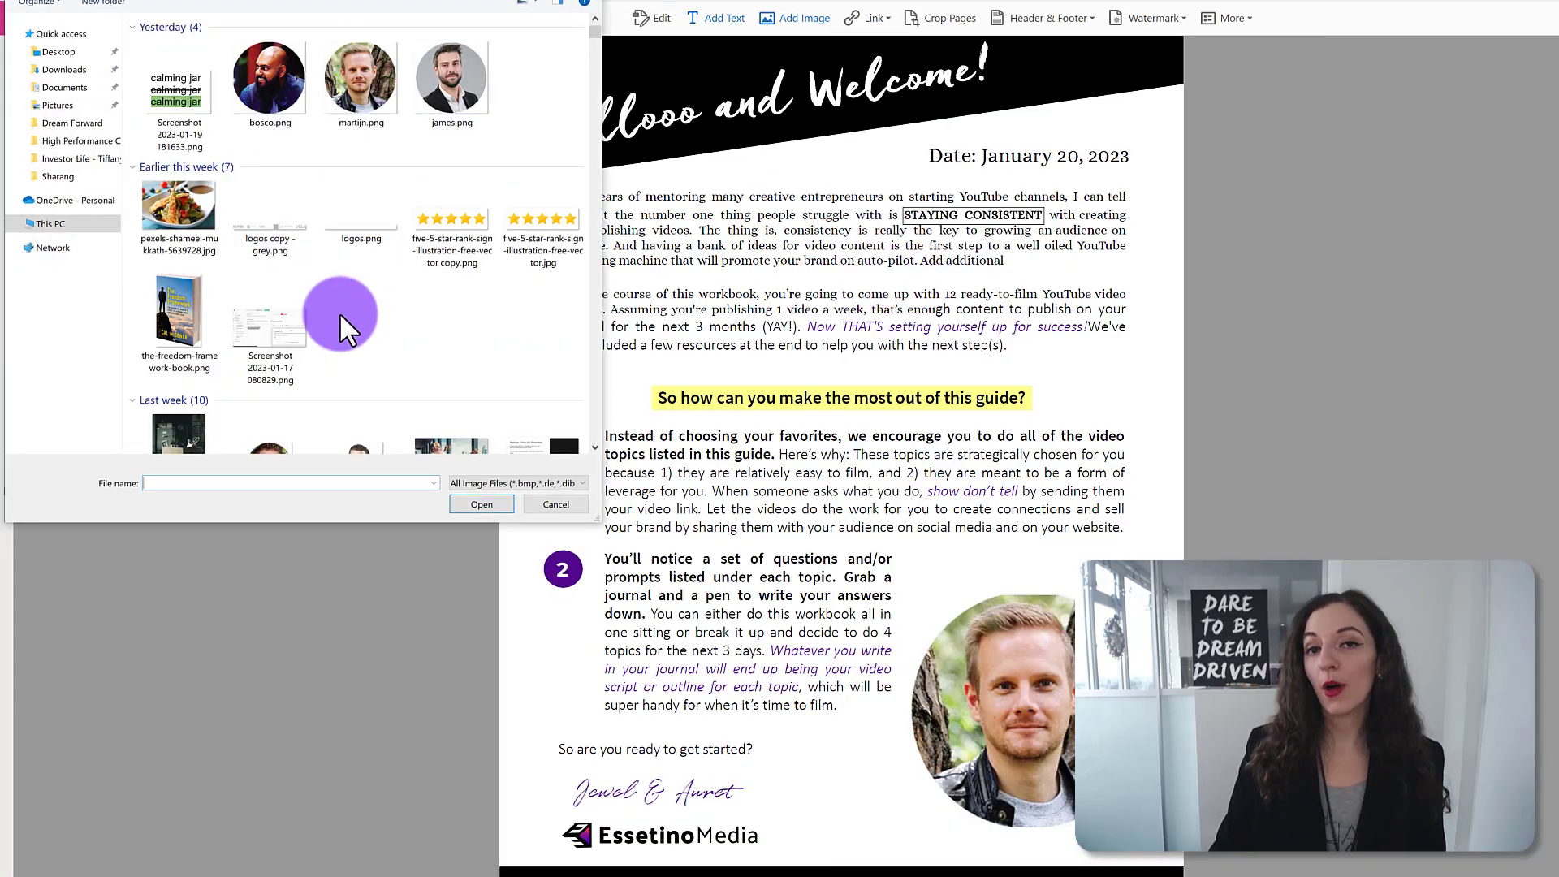
double_click(456, 213)
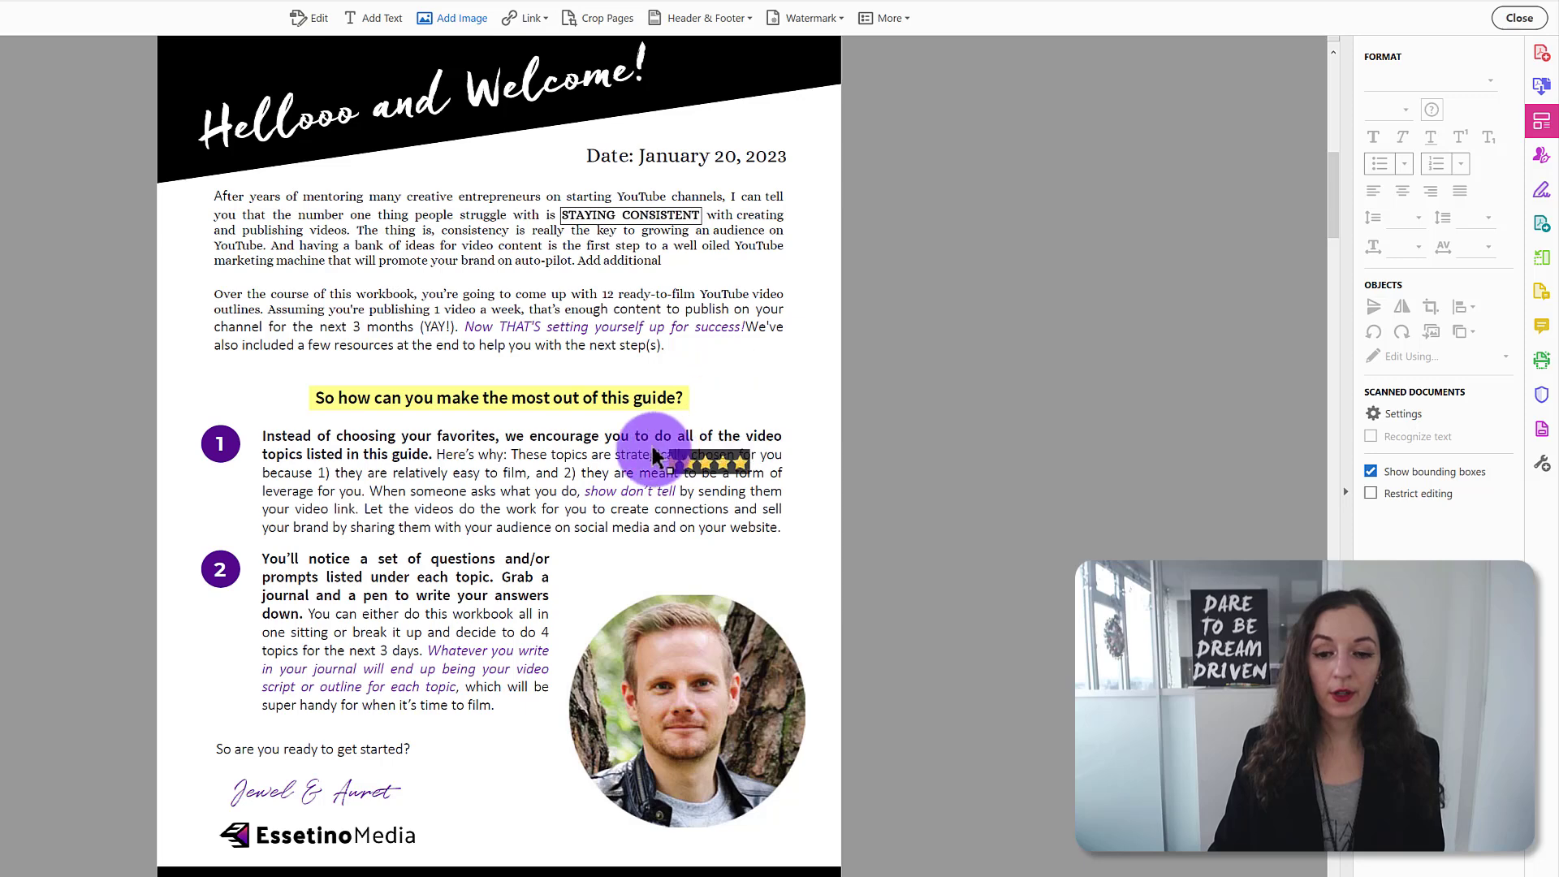
click(638, 561)
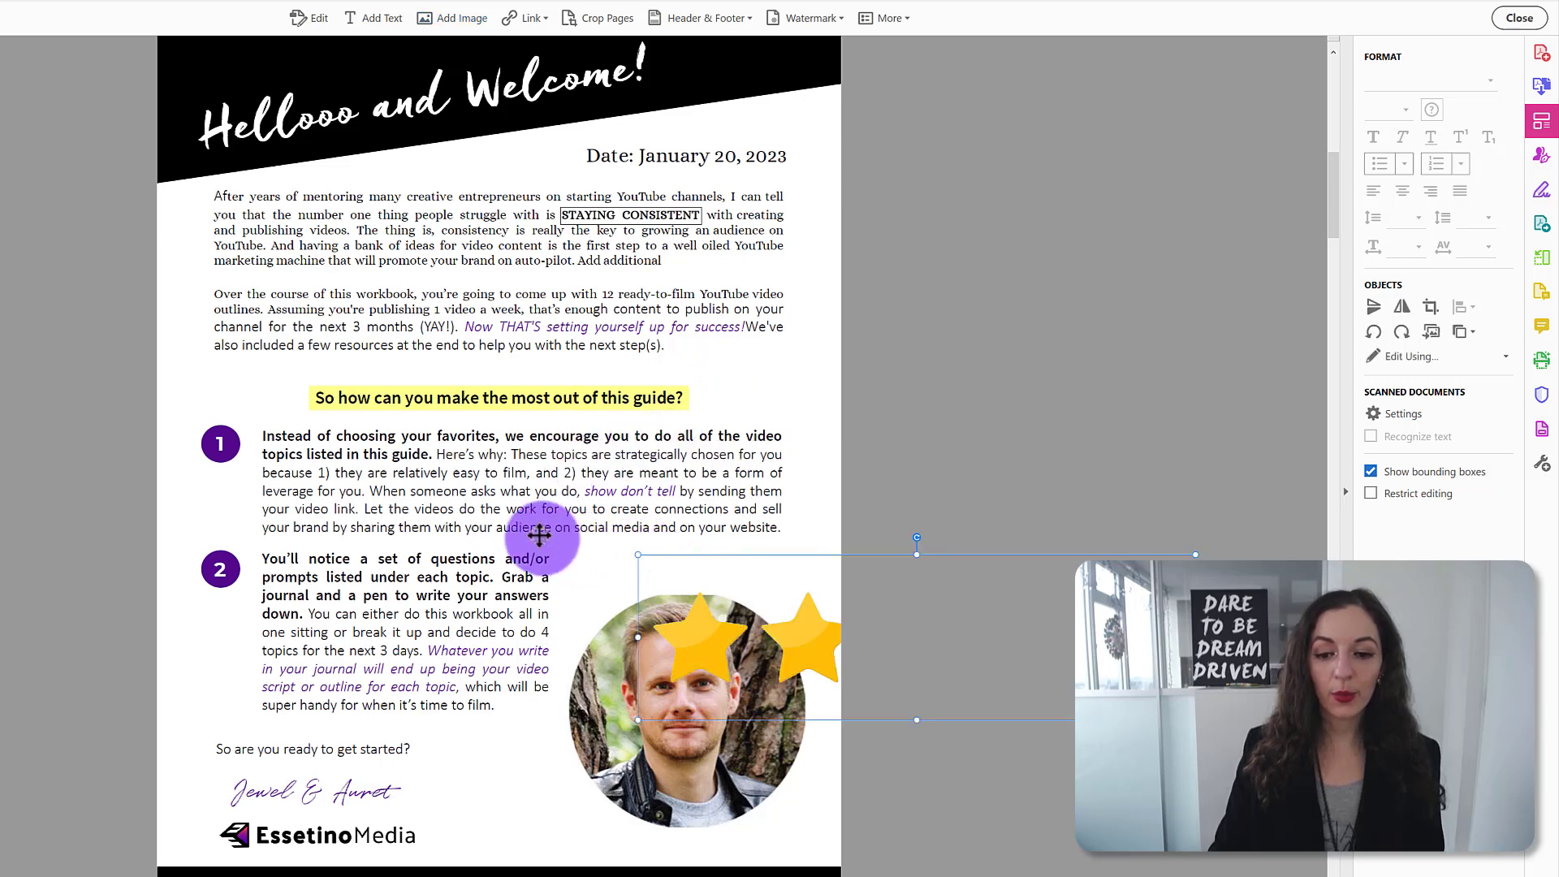
drag(638, 554, 763, 592)
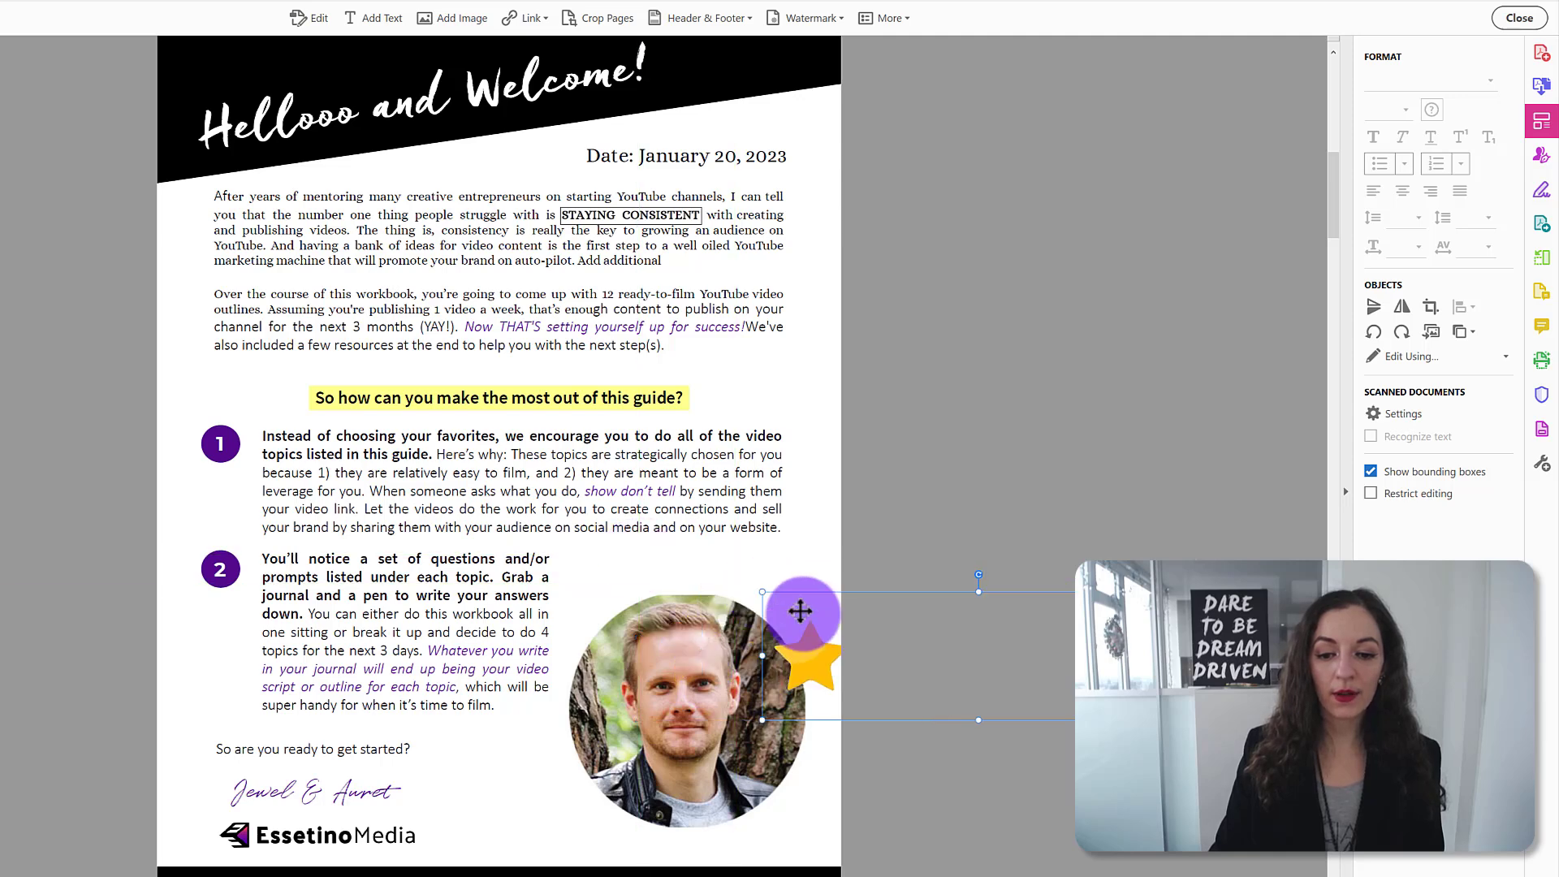
drag(817, 647, 514, 562)
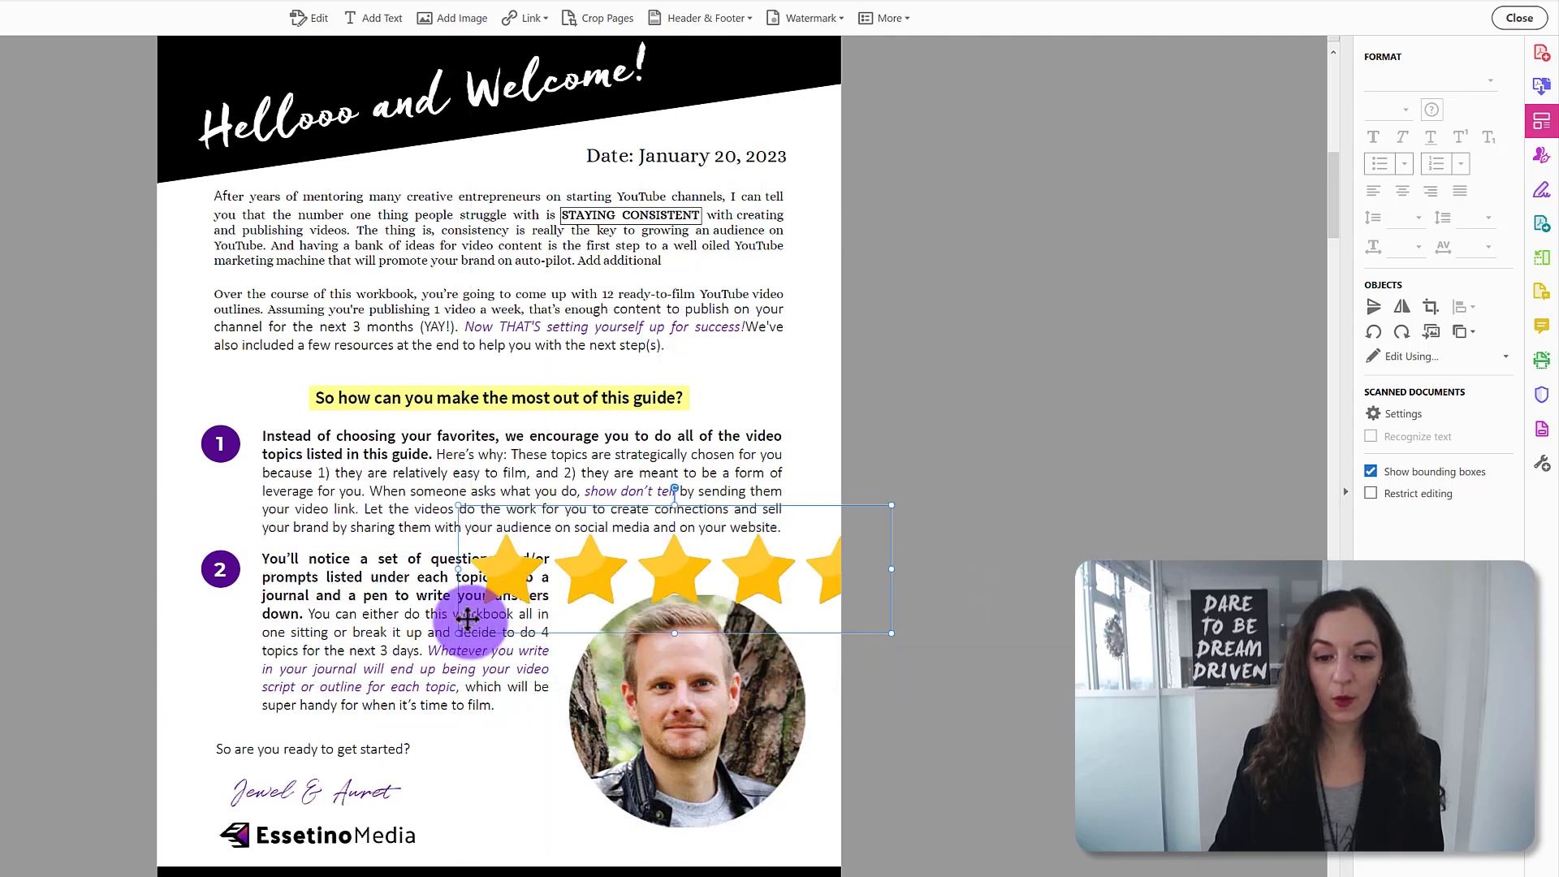
mouse_move(452, 633)
mouse_down()
mouse_move(487, 620)
mouse_move(455, 649)
mouse_up()
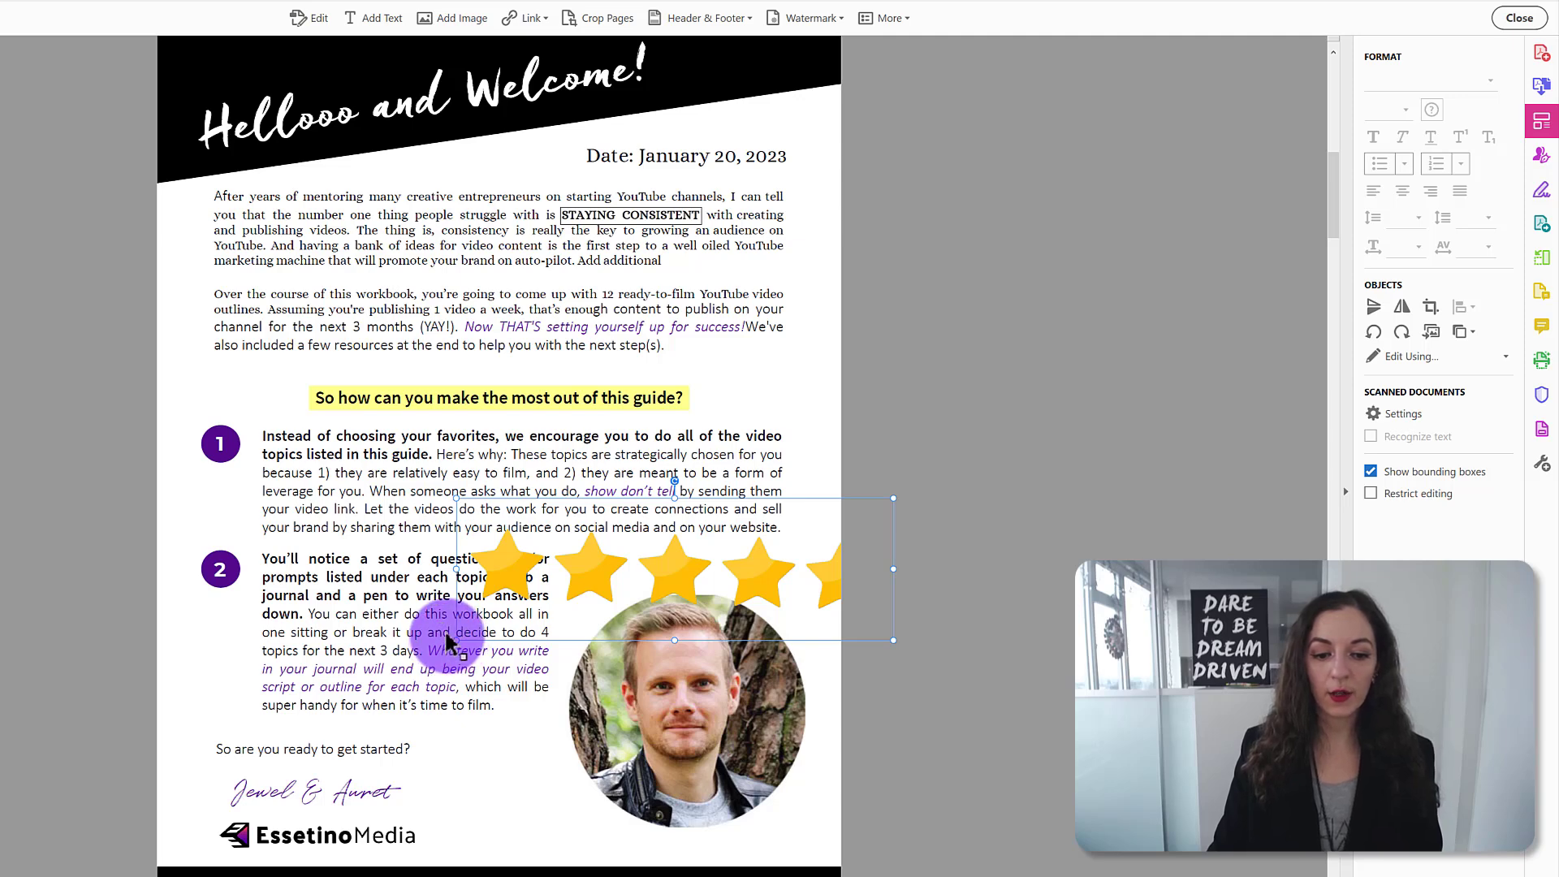
drag(444, 630, 743, 621)
drag(807, 668, 739, 593)
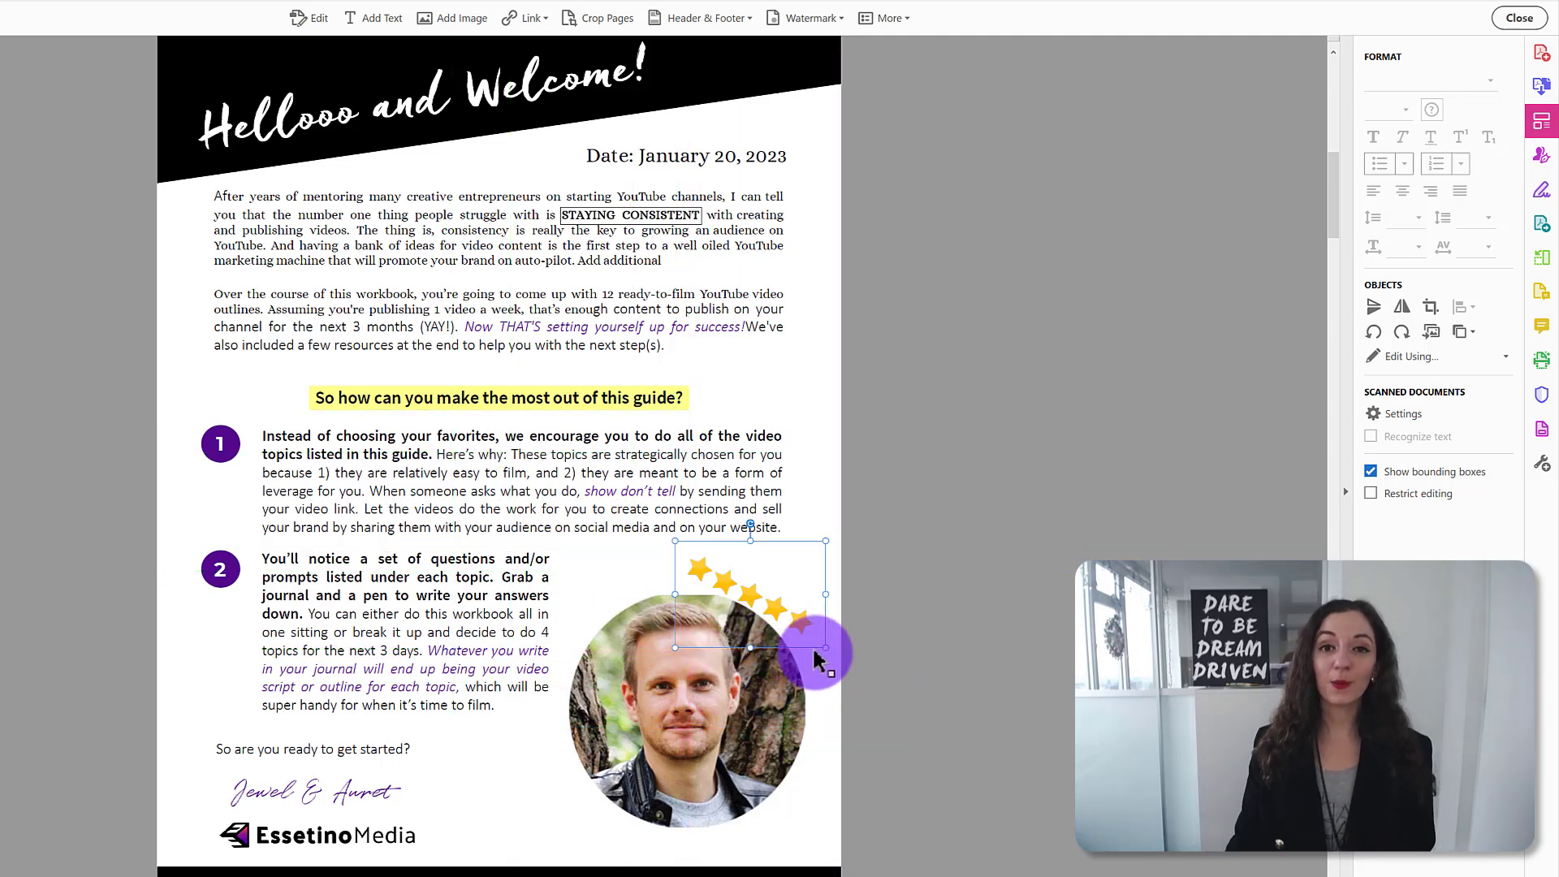